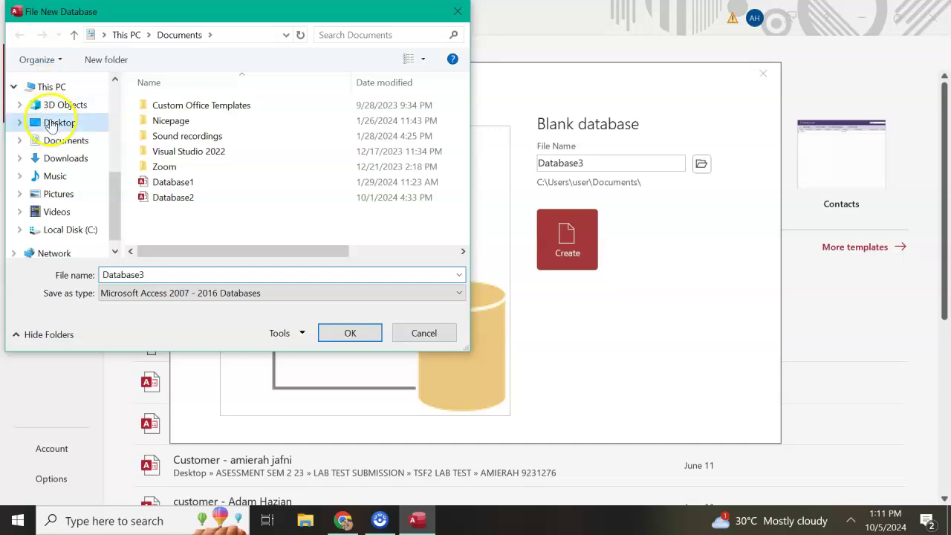
# Step: Create the blank database on the Desktop with the file name STUDENT DATABASE
pyautogui.click(188, 273)
pyautogui.write('STUDENT DATABASE')
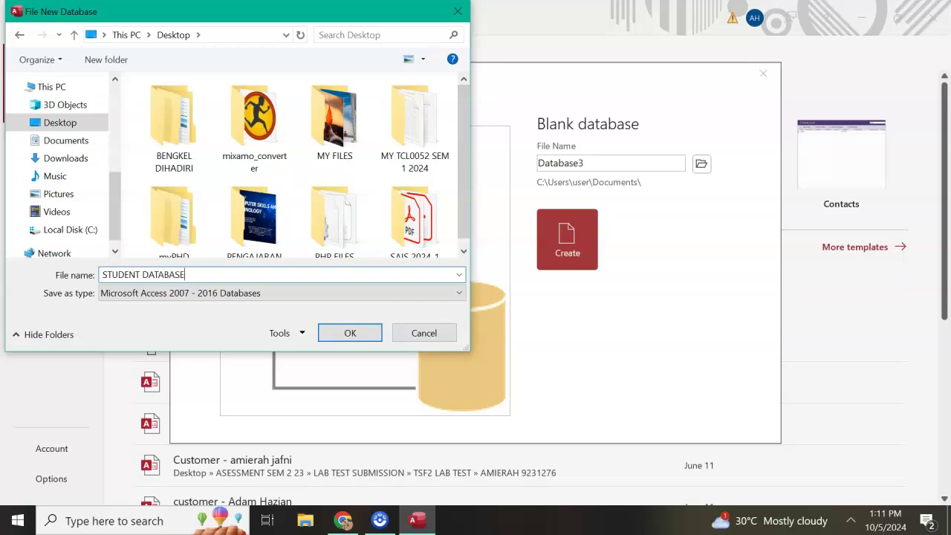
pyautogui.click(344, 333)
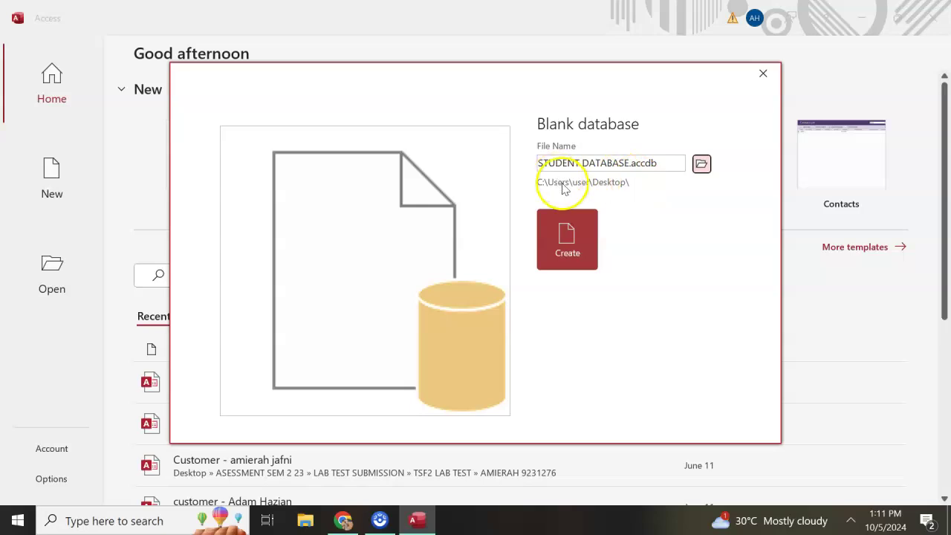
pyautogui.click(566, 253)
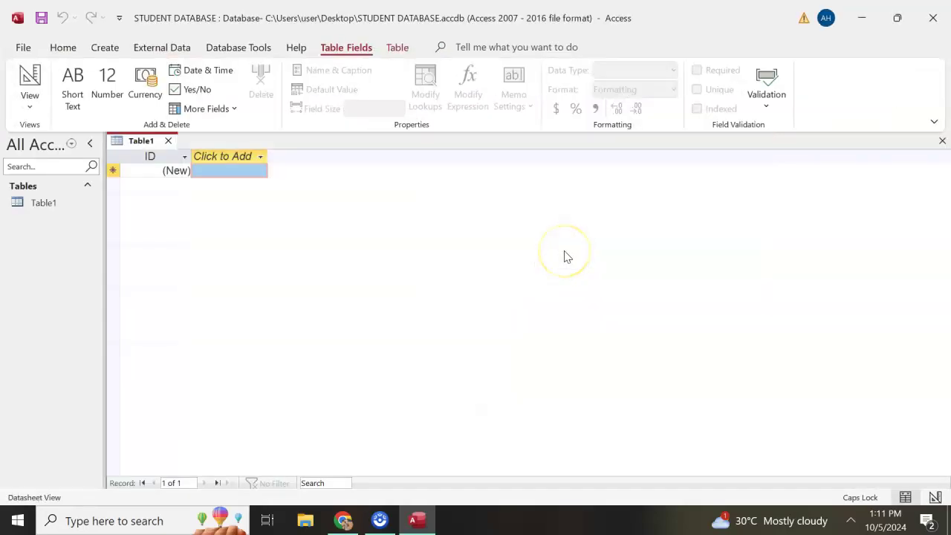
# Step: Switch Table1 to Design View, saving the table as STUDENT TABLE
pyautogui.click(37, 203)
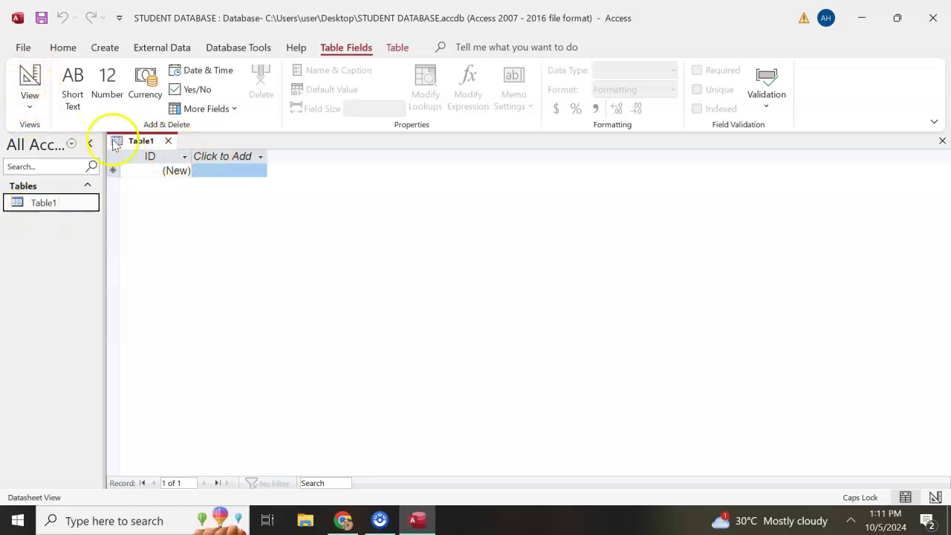
pyautogui.click(31, 105)
pyautogui.click(34, 164)
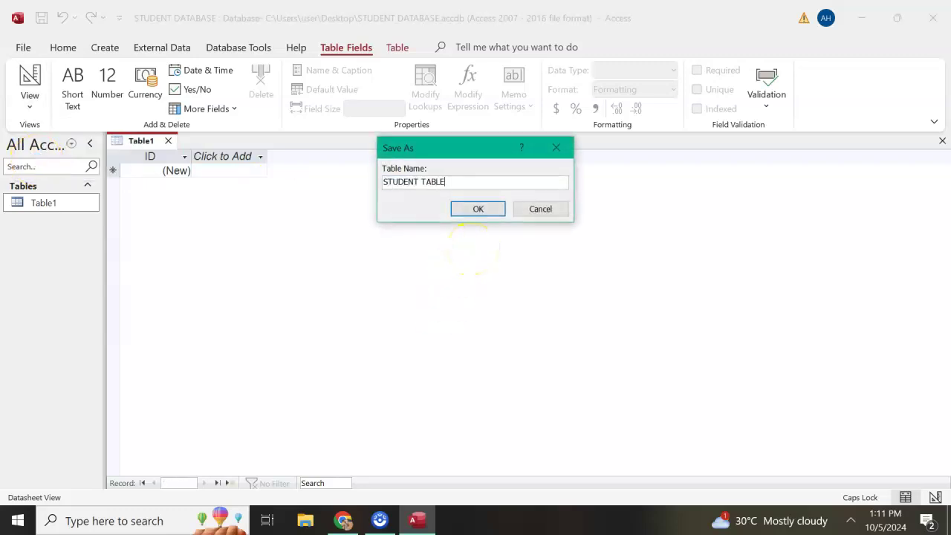
pyautogui.click(487, 210)
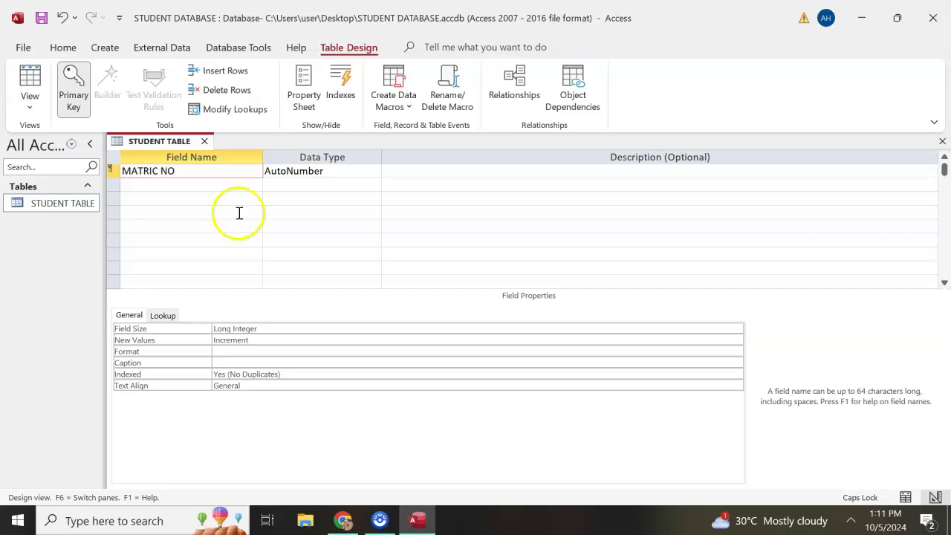
# Step: Name the first field MATRIC NO and set its data type to Number
pyautogui.click(344, 173)
pyautogui.click(374, 171)
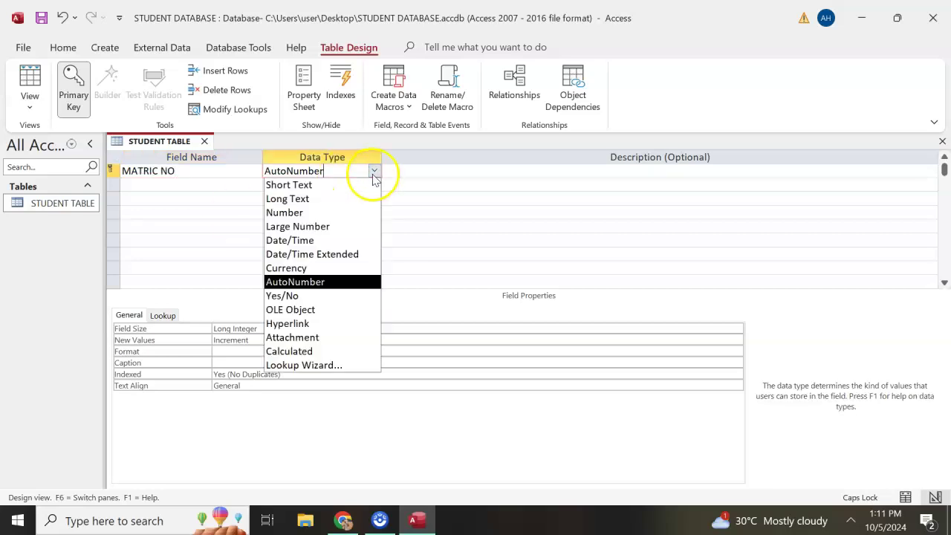
pyautogui.click(346, 212)
# Step: Add a second field named STUDENT NAME with the Short Text data type
pyautogui.click(240, 186)
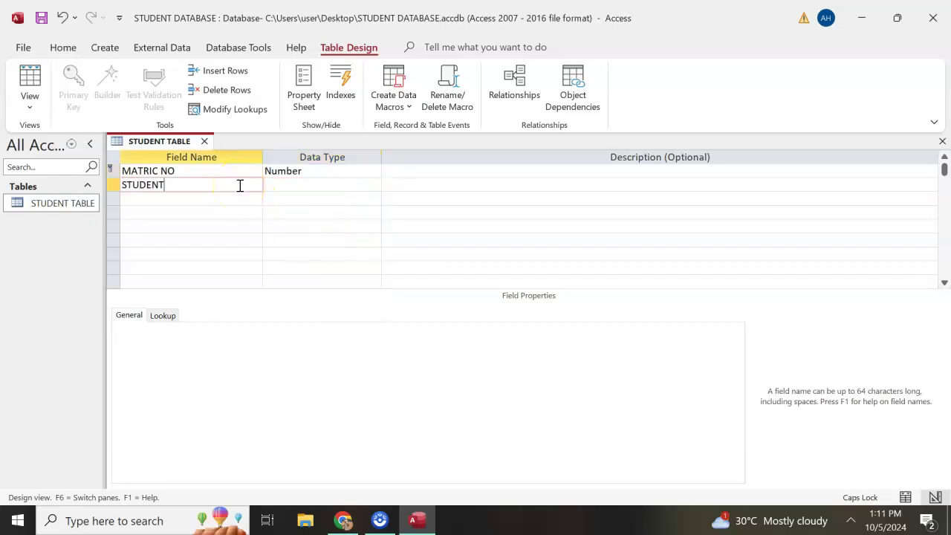
pyautogui.click(338, 187)
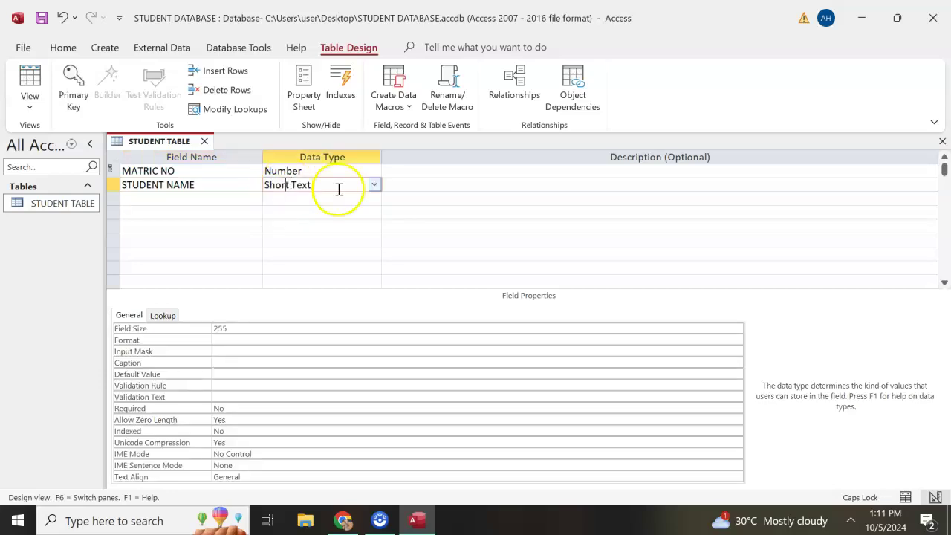
pyautogui.click(278, 188)
pyautogui.click(373, 185)
pyautogui.click(329, 199)
# Step: Add a STATE field and start the Lookup Wizard for it, choosing to enter the lookup values manually
pyautogui.click(243, 202)
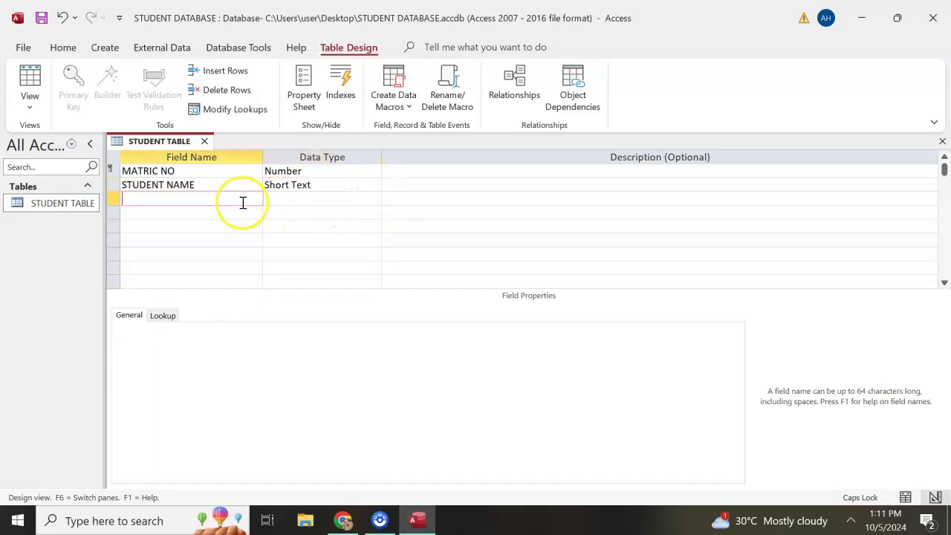
pyautogui.click(292, 206)
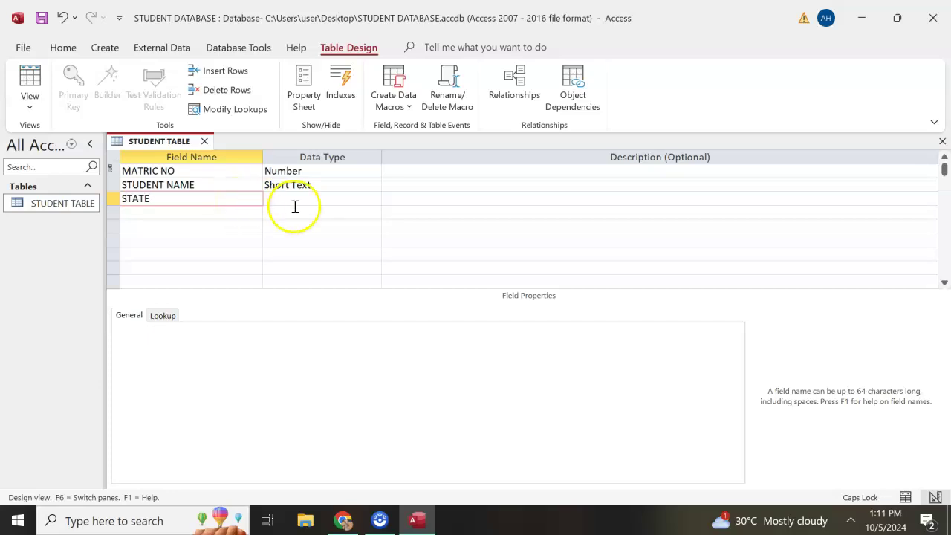
pyautogui.click(374, 197)
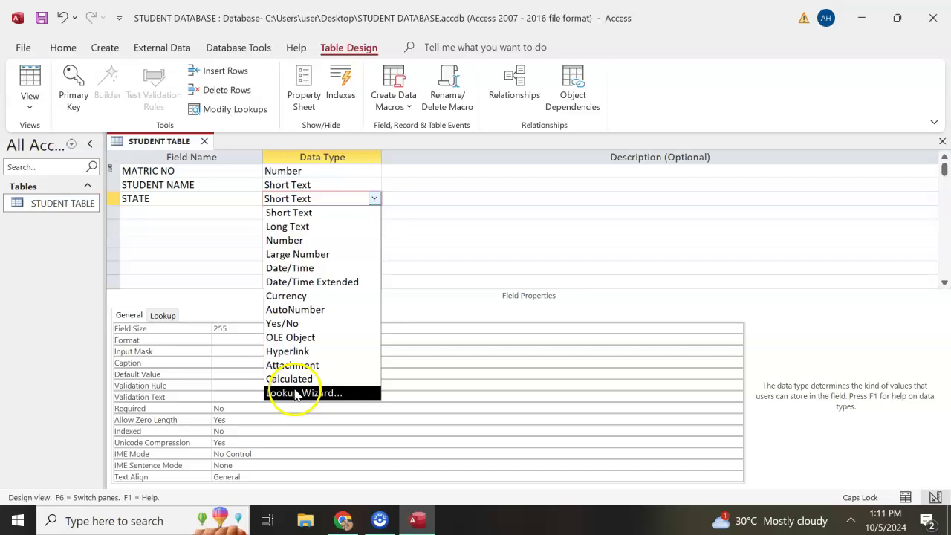
pyautogui.click(295, 394)
pyautogui.click(405, 190)
pyautogui.click(547, 318)
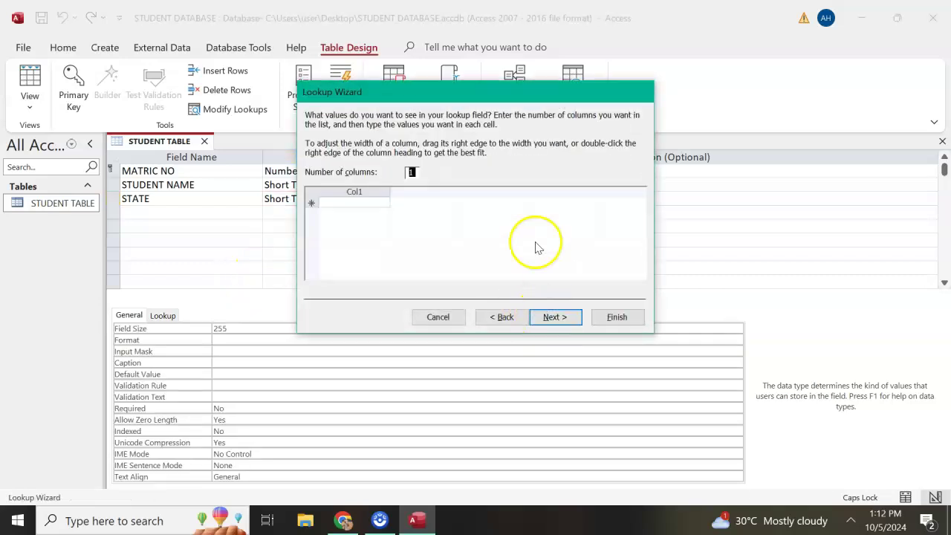
# Step: Enter PAHANG and JOHOR as the single-column lookup values and finish the wizard with the label STATE
pyautogui.write('PAHANG')
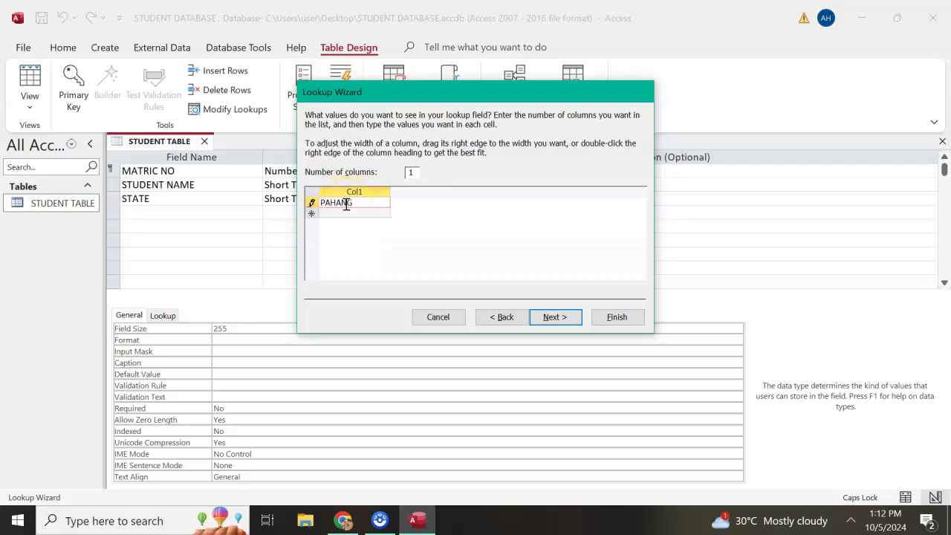
pyautogui.click(345, 212)
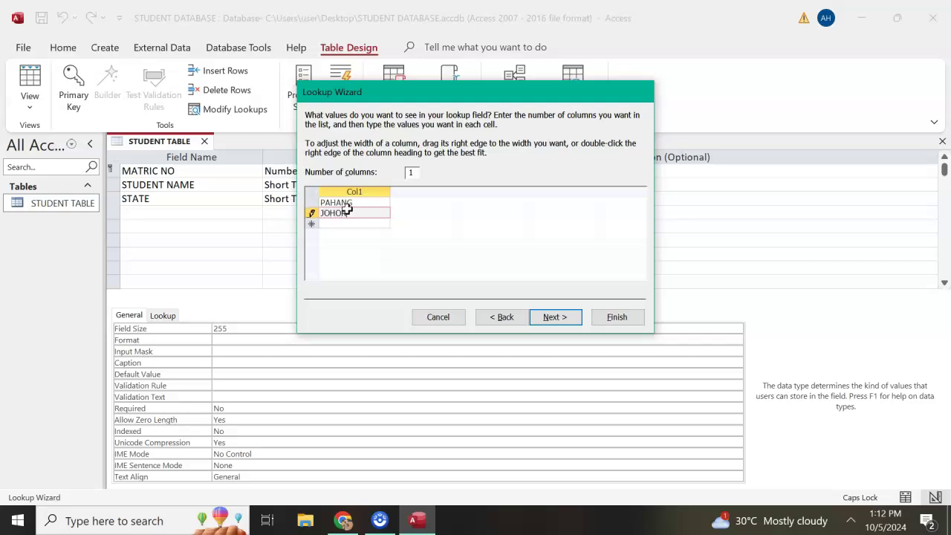
pyautogui.click(562, 320)
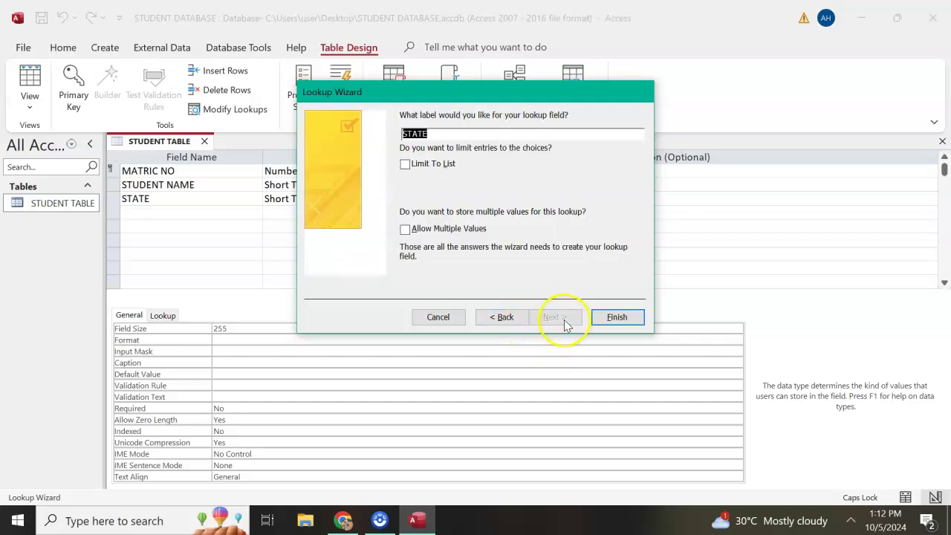
pyautogui.click(622, 318)
# Step: Add a fourth field named CGPA and set its data type to Number
pyautogui.click(214, 220)
pyautogui.click(214, 215)
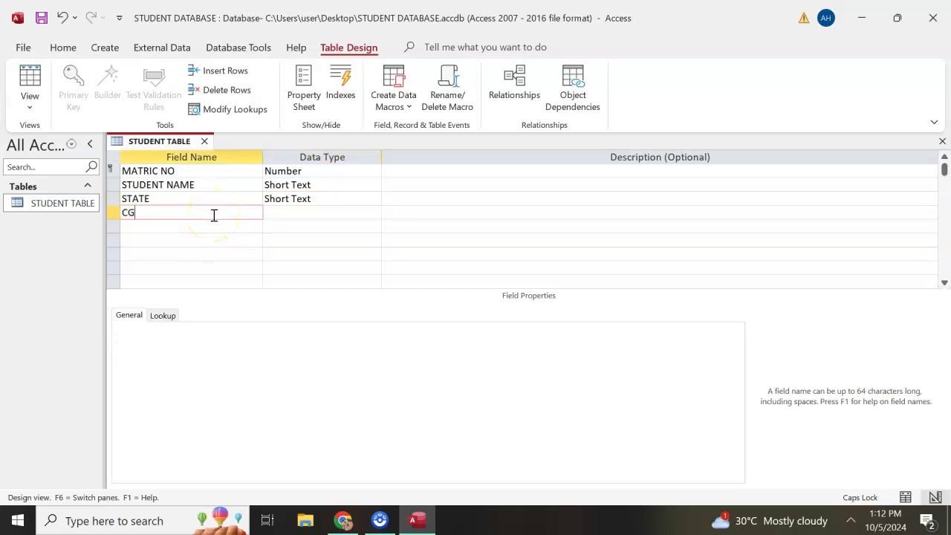
pyautogui.click(286, 212)
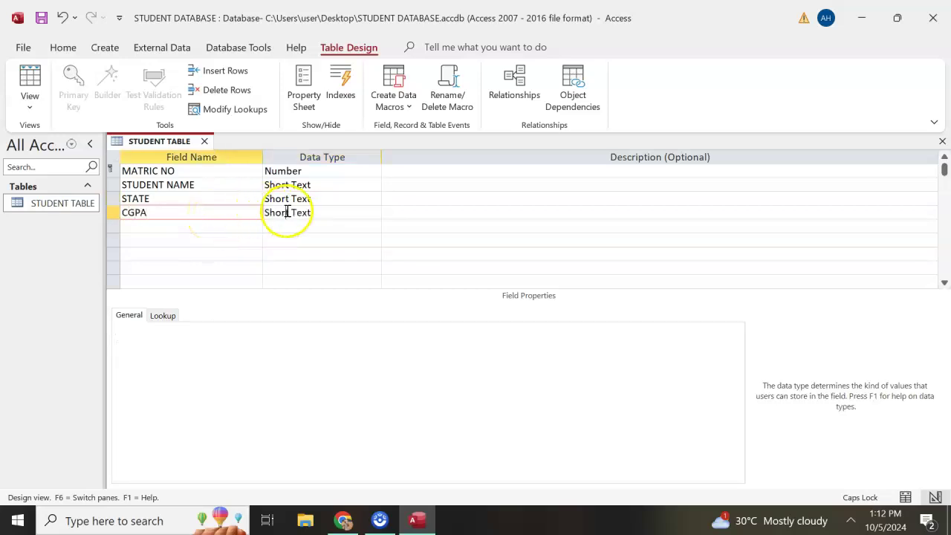
pyautogui.click(373, 213)
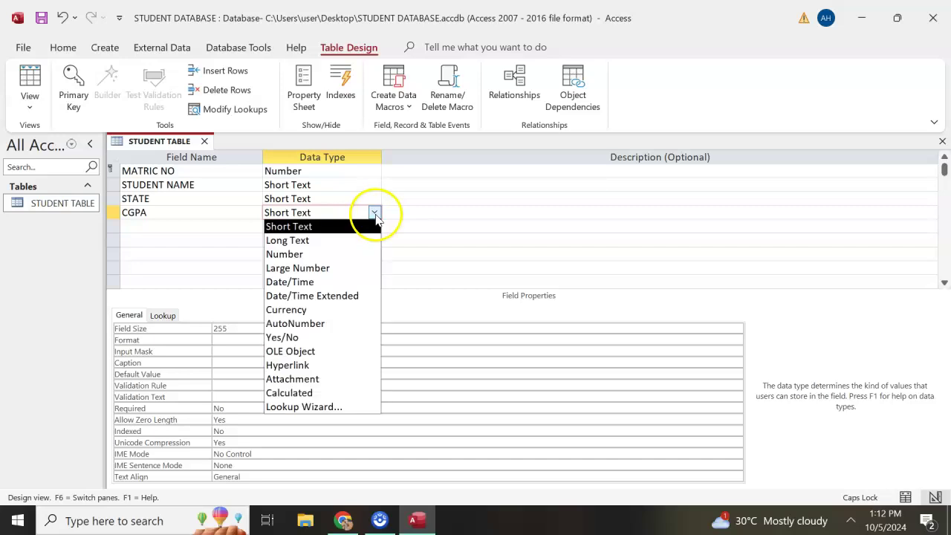
pyautogui.click(331, 254)
# Step: Set the CGPA field size to Single, its format to General Number and its decimal places to 2
pyautogui.click(279, 329)
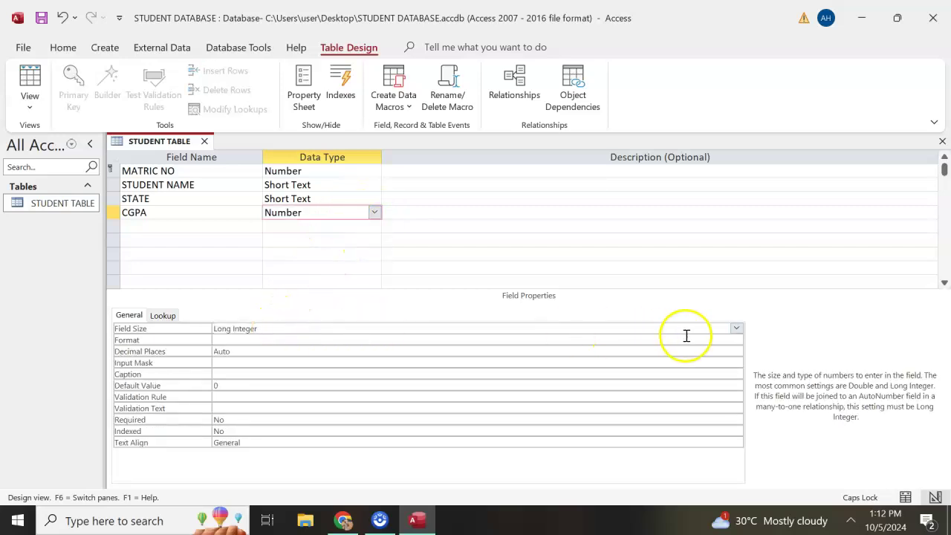
pyautogui.click(734, 329)
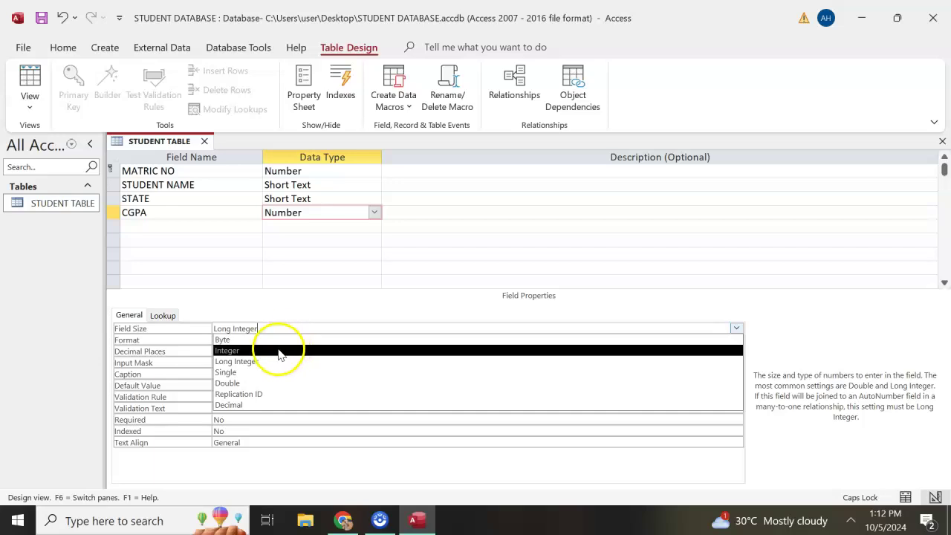
pyautogui.click(276, 371)
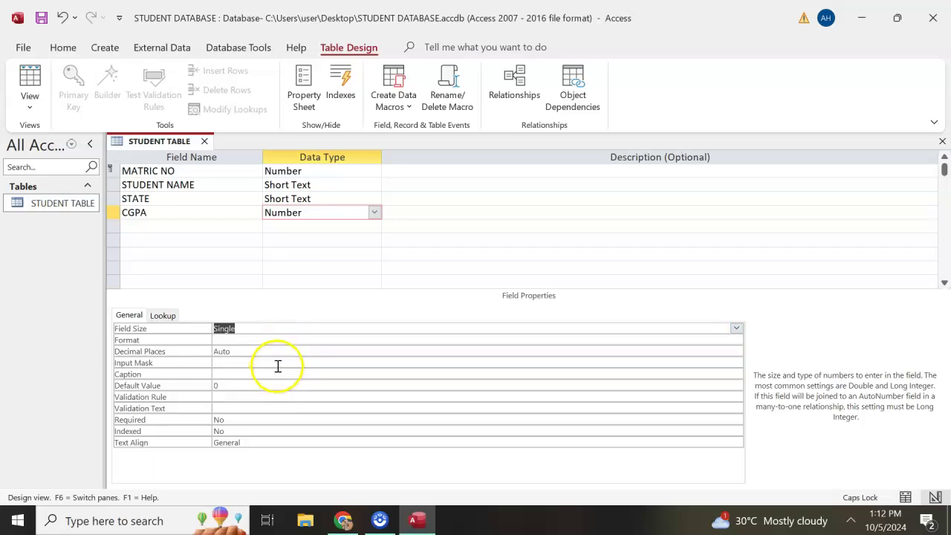
pyautogui.click(609, 337)
pyautogui.click(735, 339)
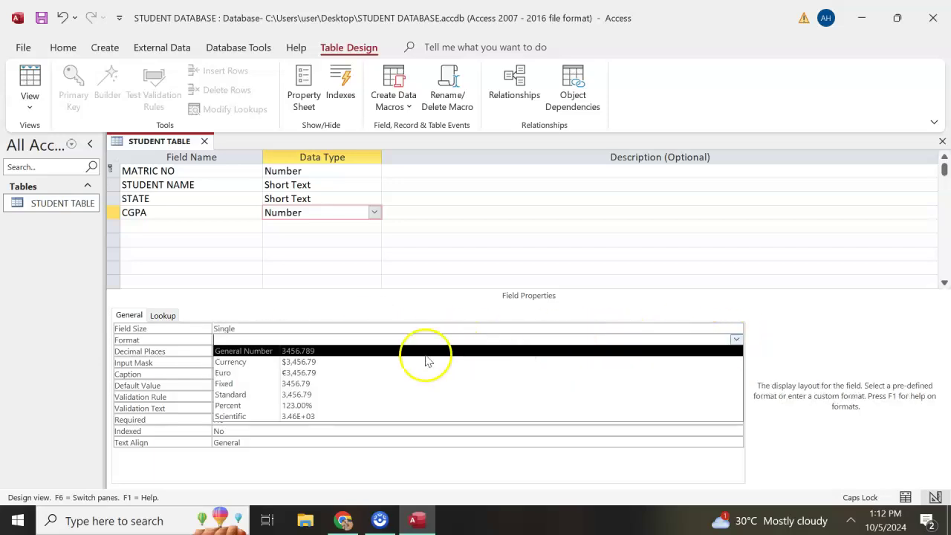
pyautogui.click(376, 351)
pyautogui.click(391, 350)
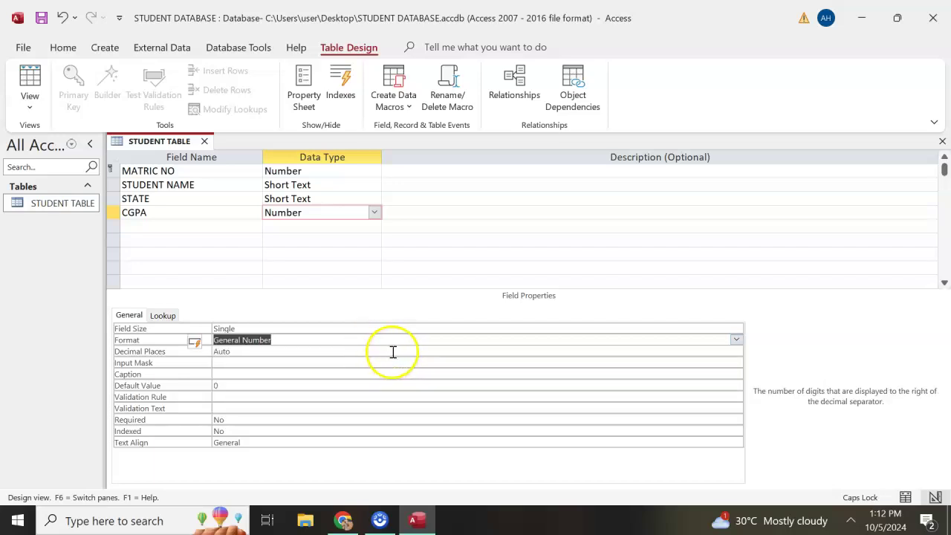
pyautogui.click(735, 350)
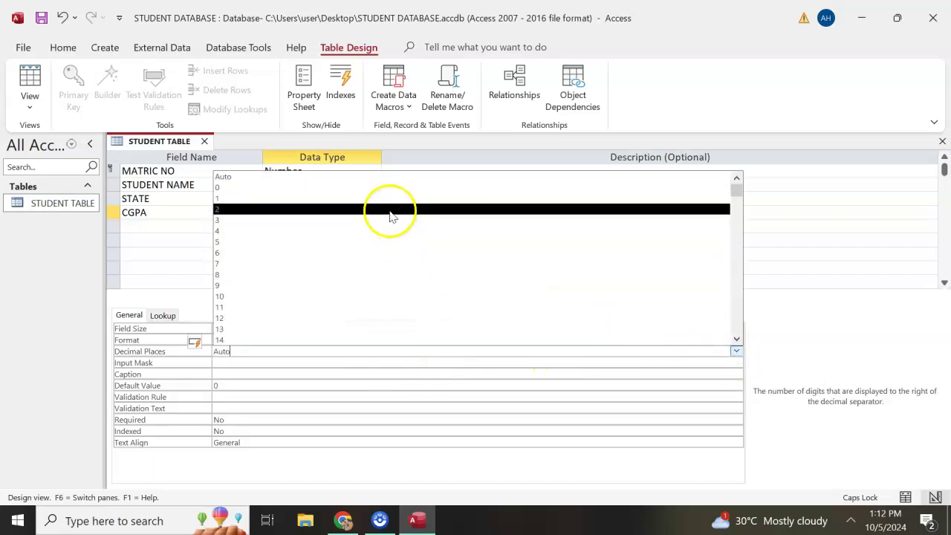
pyautogui.click(391, 209)
pyautogui.click(234, 238)
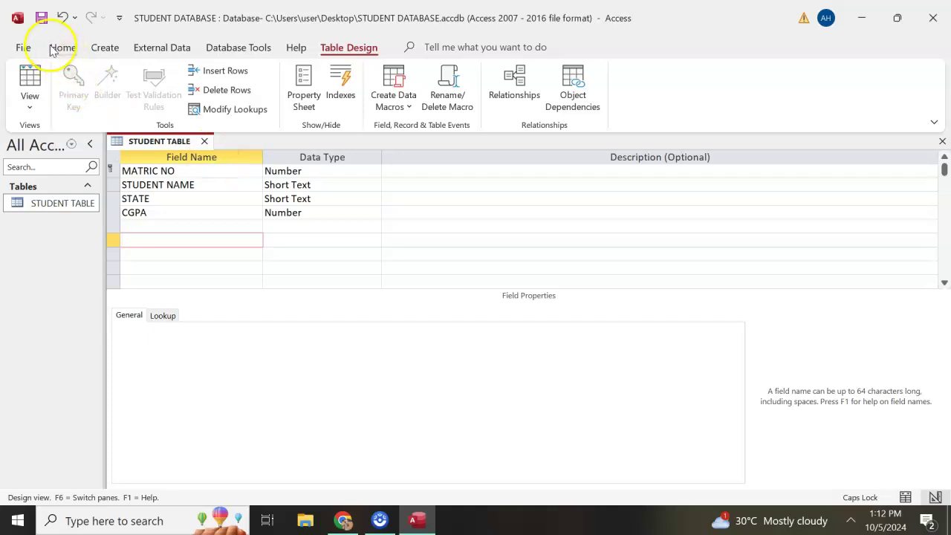
# Step: Save the table design and open STUDENT TABLE in Datasheet View
pyautogui.click(37, 208)
pyautogui.click(17, 205)
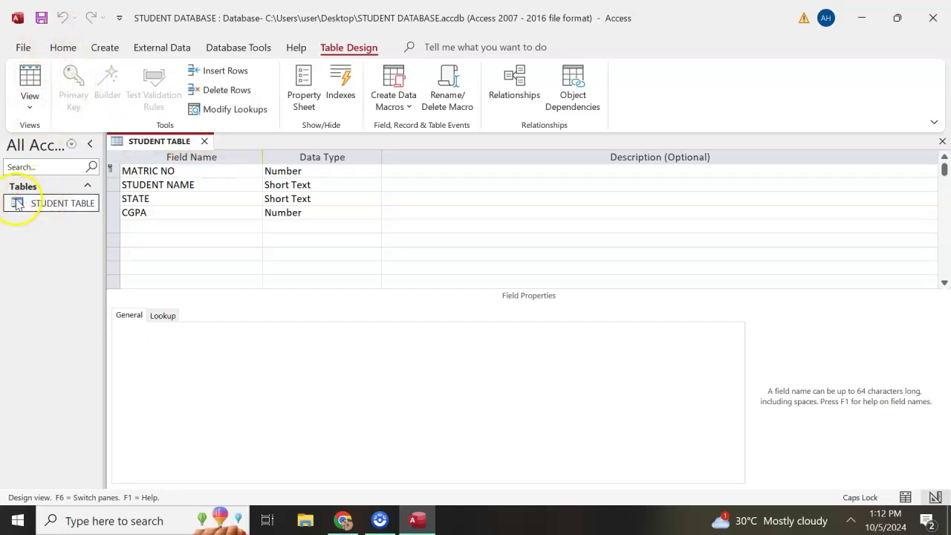
pyautogui.doubleClick(18, 204)
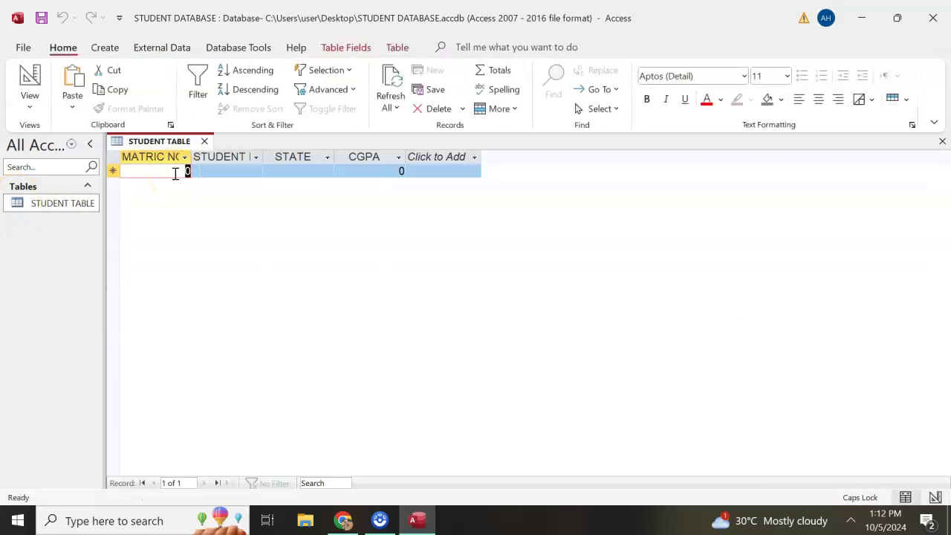
# Step: Fill in the first record with the matric number, the student's name, state JOHOR and CGPA 3.8
pyautogui.write('11')
pyautogui.click(212, 177)
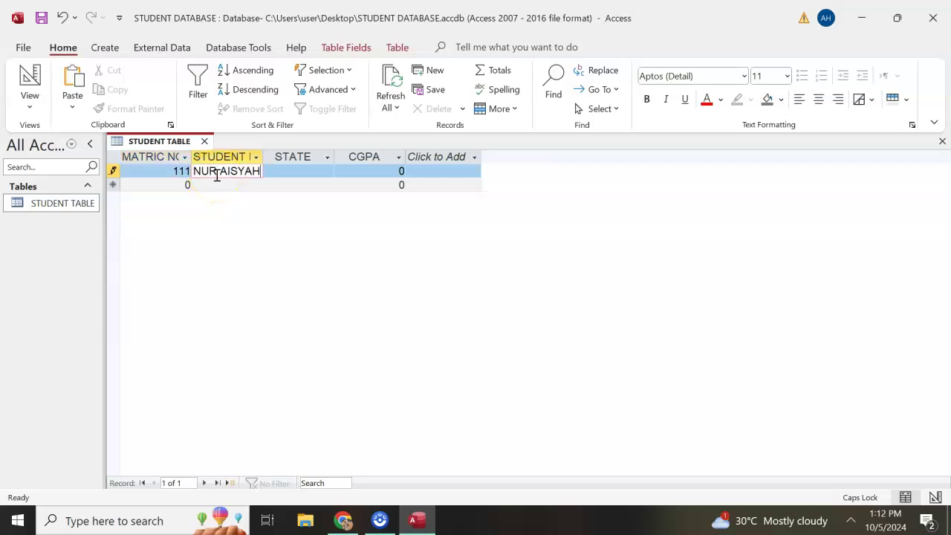
pyautogui.click(294, 174)
pyautogui.click(326, 172)
pyautogui.click(304, 197)
pyautogui.click(383, 173)
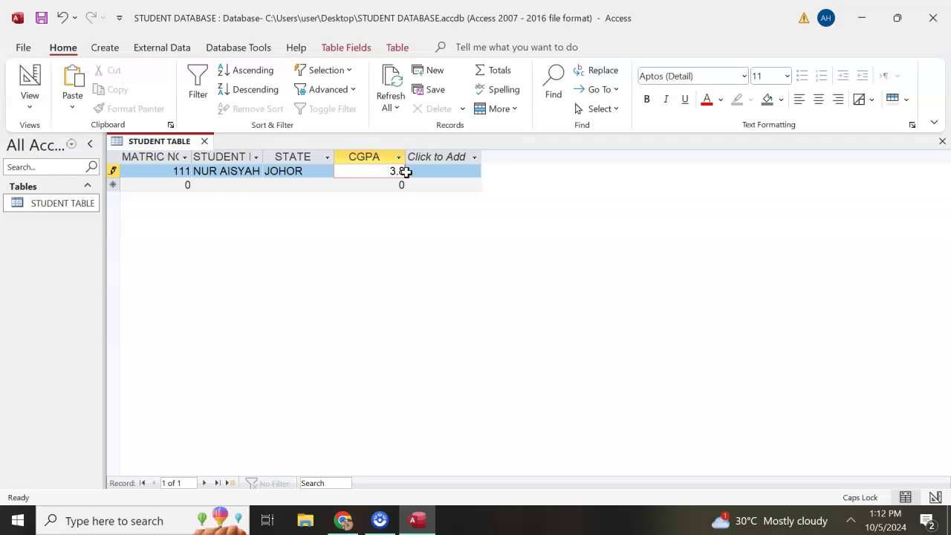
# Step: Fill in the second record with the matric number, the student's name, state PAHANG and CGPA 2.6
pyautogui.click(187, 186)
pyautogui.write('113')
pyautogui.click(216, 186)
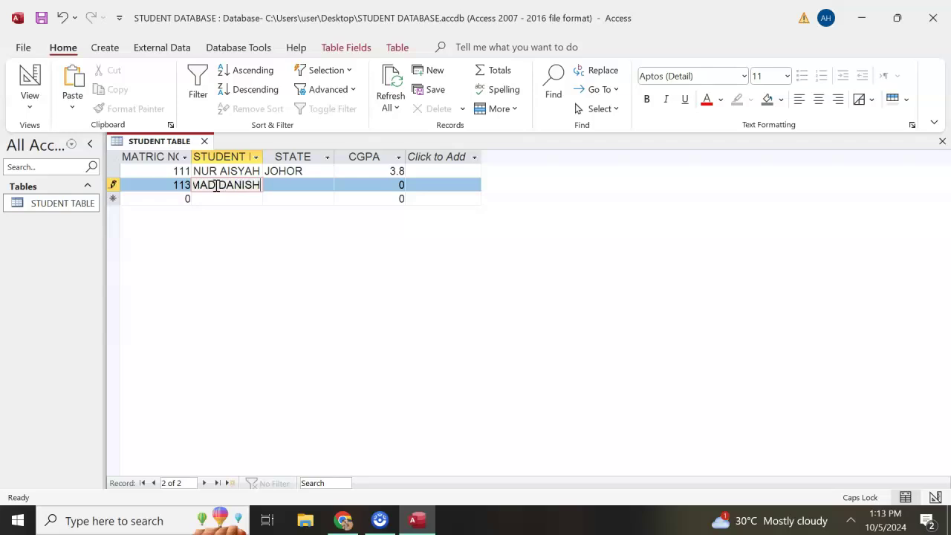
pyautogui.click(317, 186)
pyautogui.click(326, 185)
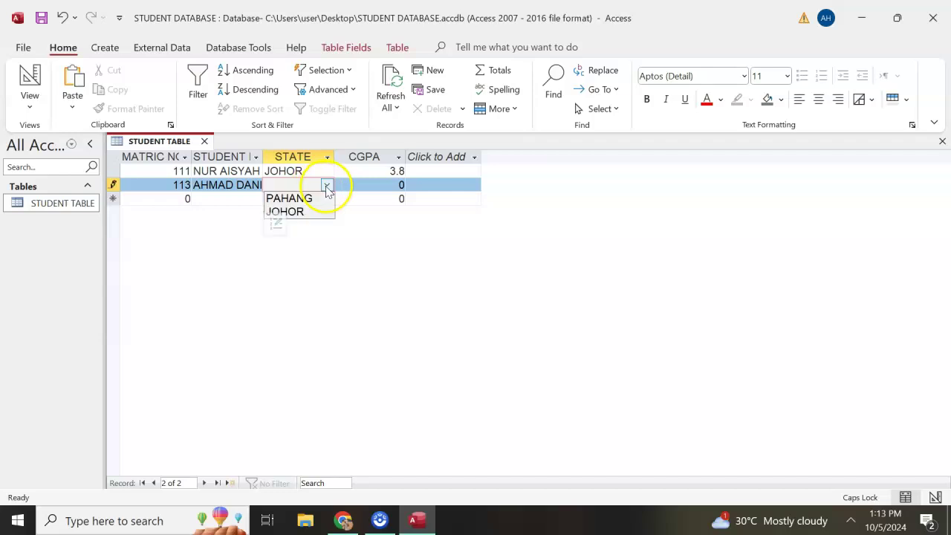
pyautogui.click(320, 202)
pyautogui.doubleClick(394, 185)
pyautogui.write('2.6')
pyautogui.click(166, 199)
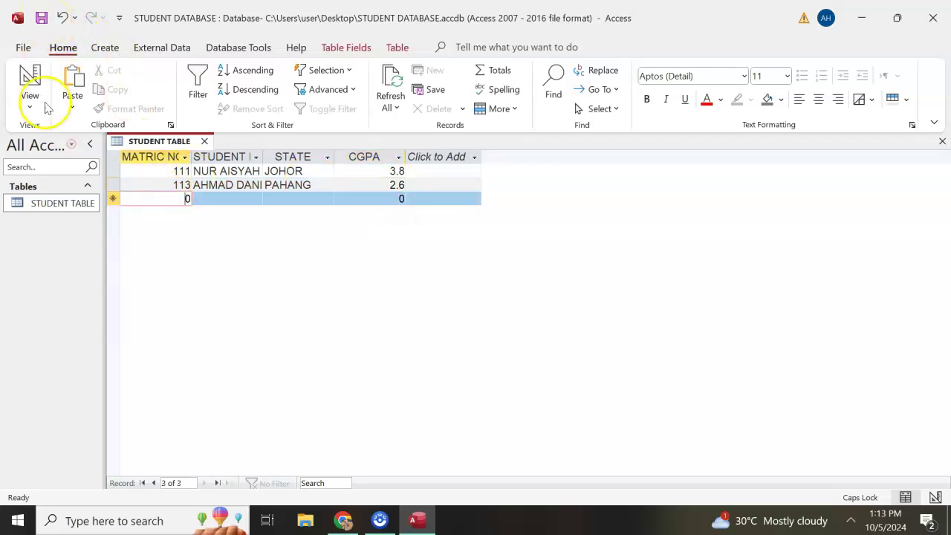
# Step: Create a new query in Design View
pyautogui.click(39, 205)
pyautogui.click(104, 46)
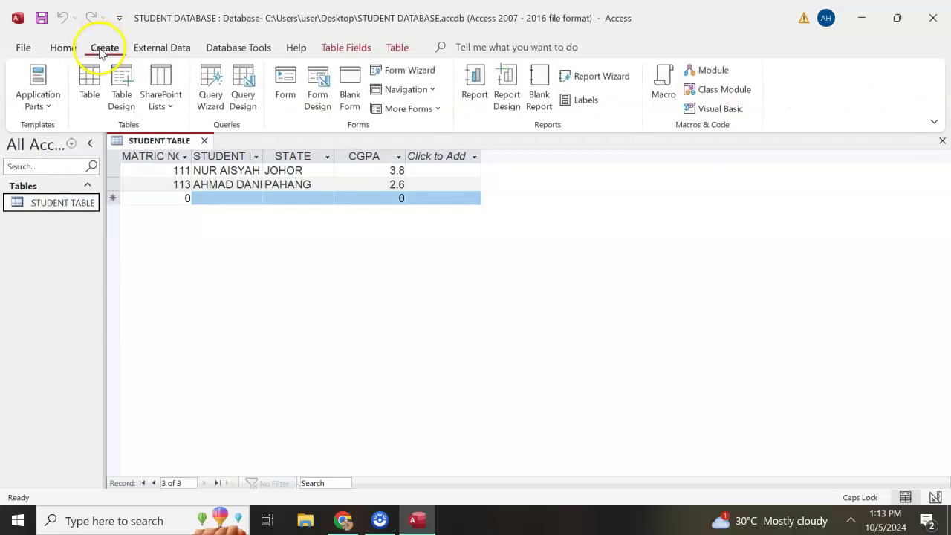
pyautogui.click(245, 82)
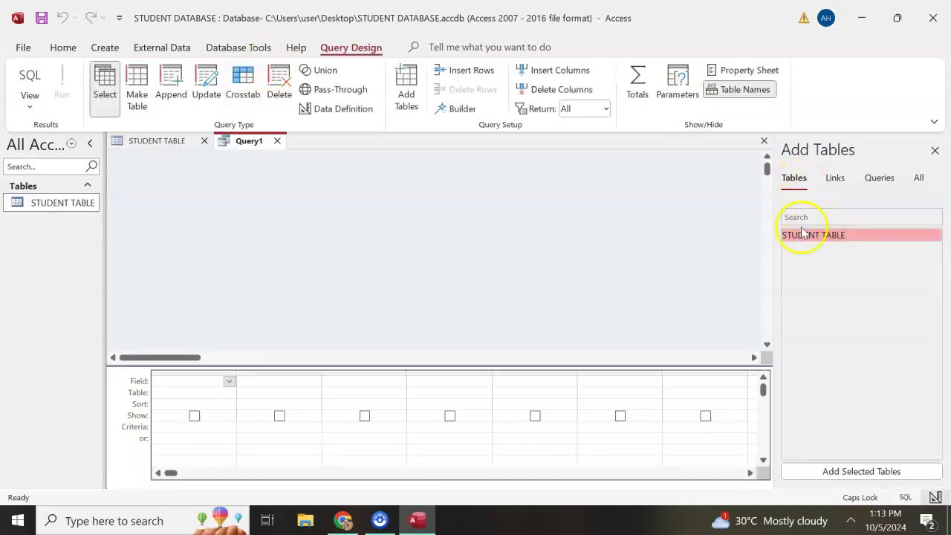
# Step: Add STUDENT TABLE to the query with the fields MATRIC NO, STUDENT NAME and STATE, and set the STATE criterion to PAHANG
pyautogui.click(838, 471)
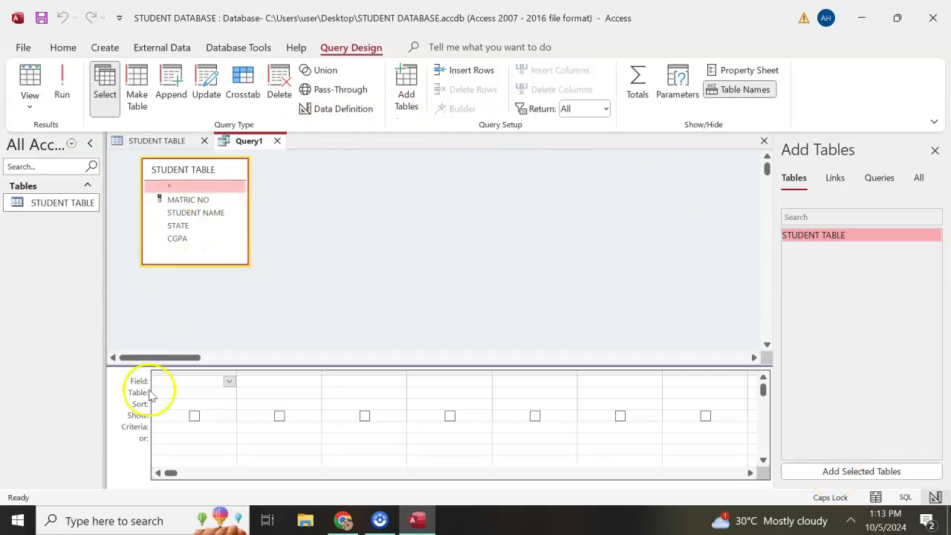
pyautogui.click(229, 382)
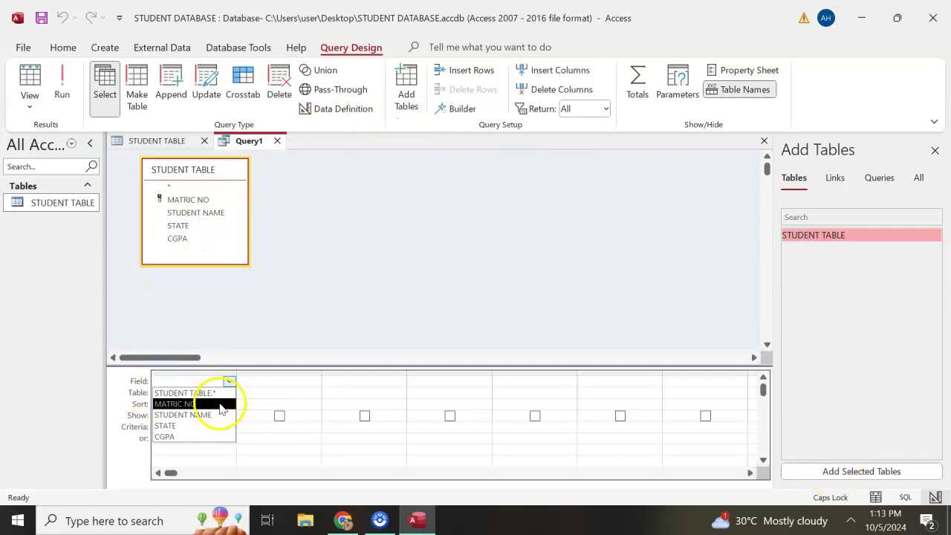
pyautogui.click(219, 405)
pyautogui.click(314, 382)
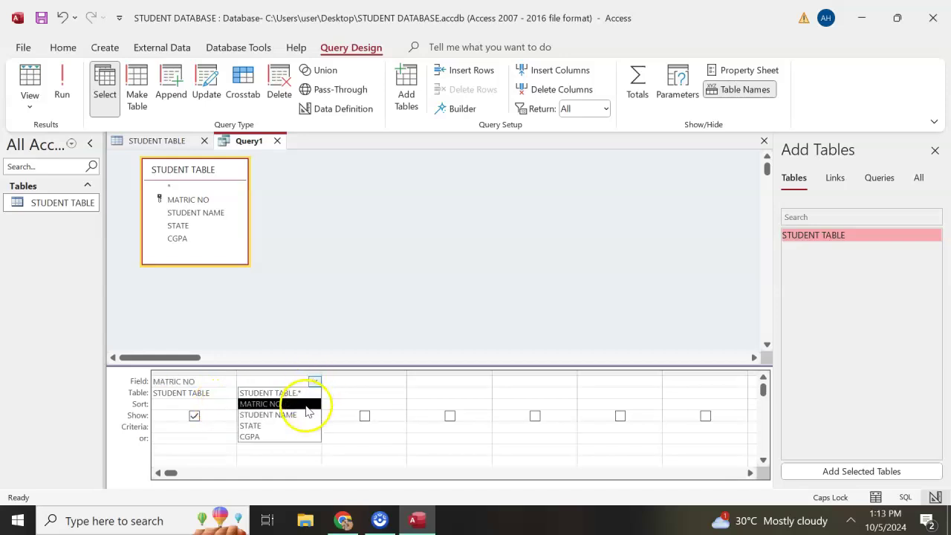
pyautogui.click(303, 414)
pyautogui.click(393, 382)
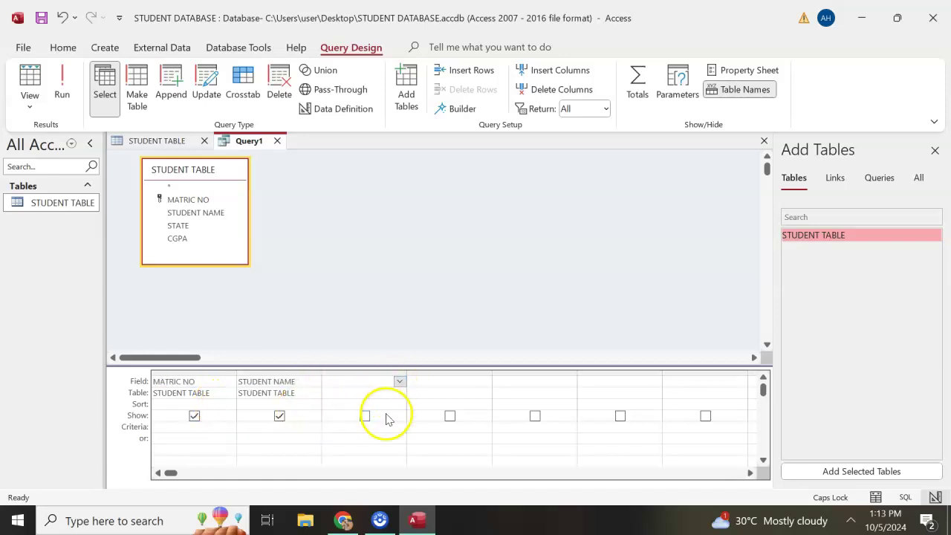
pyautogui.click(400, 381)
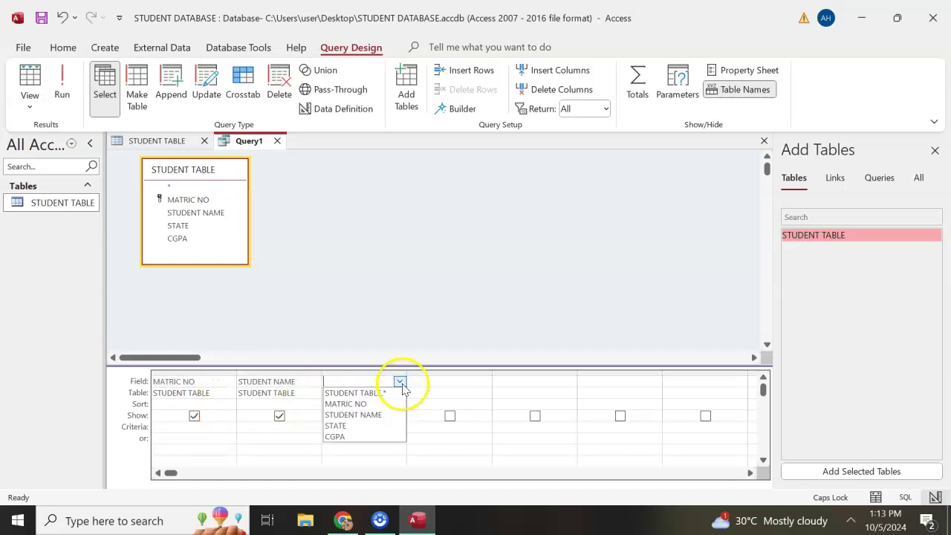
pyautogui.click(382, 425)
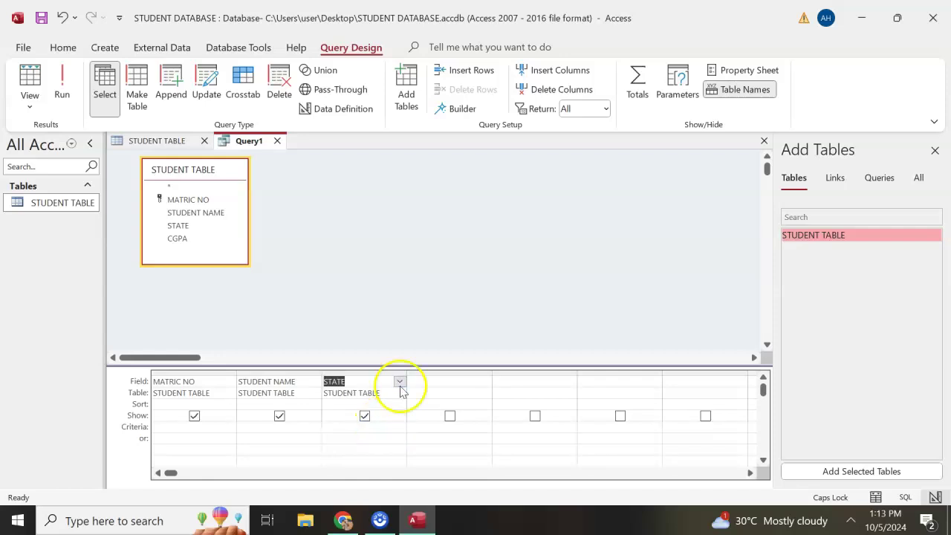
pyautogui.click(360, 424)
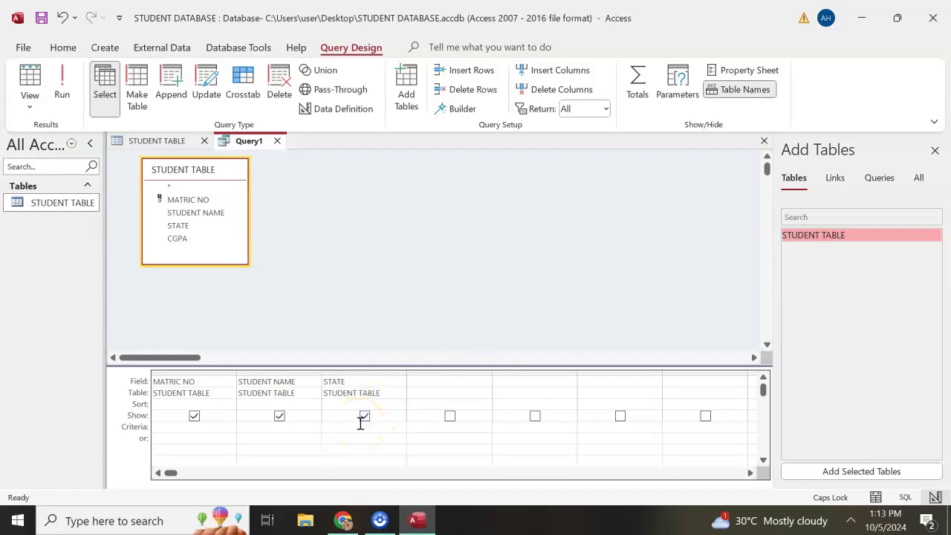
pyautogui.write('PAHANG')
# Step: Save the query as PAHANG QUERY and run it
pyautogui.click(41, 19)
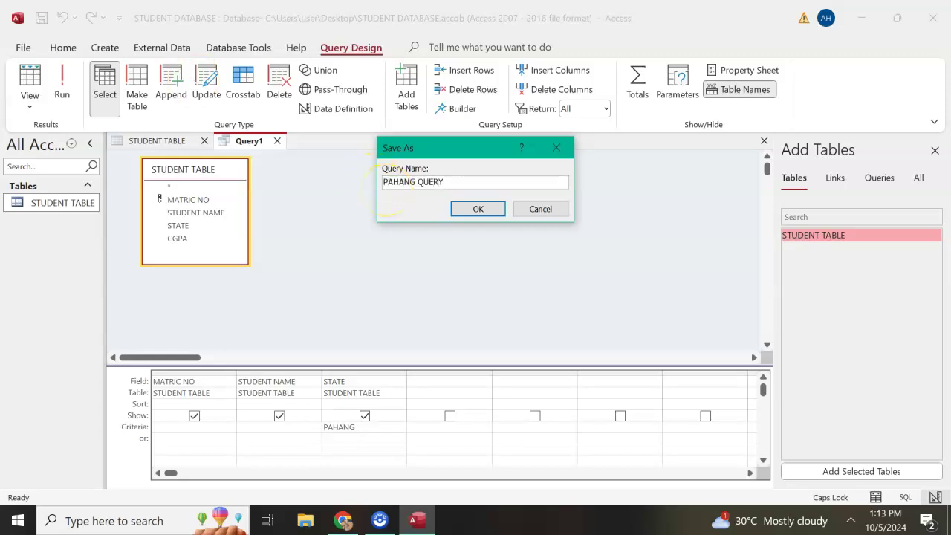
pyautogui.write('PAHANG QUERY')
pyautogui.click(481, 208)
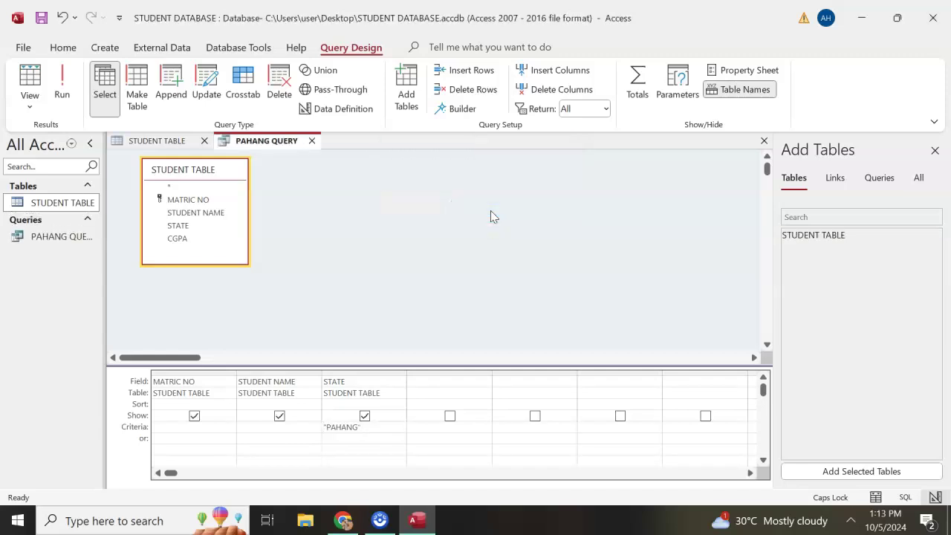
pyautogui.click(65, 236)
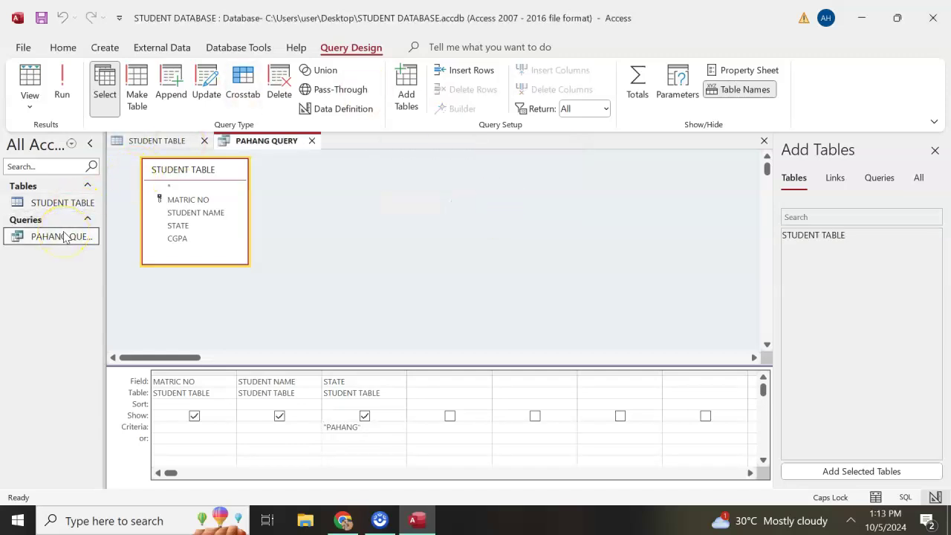
pyautogui.click(62, 90)
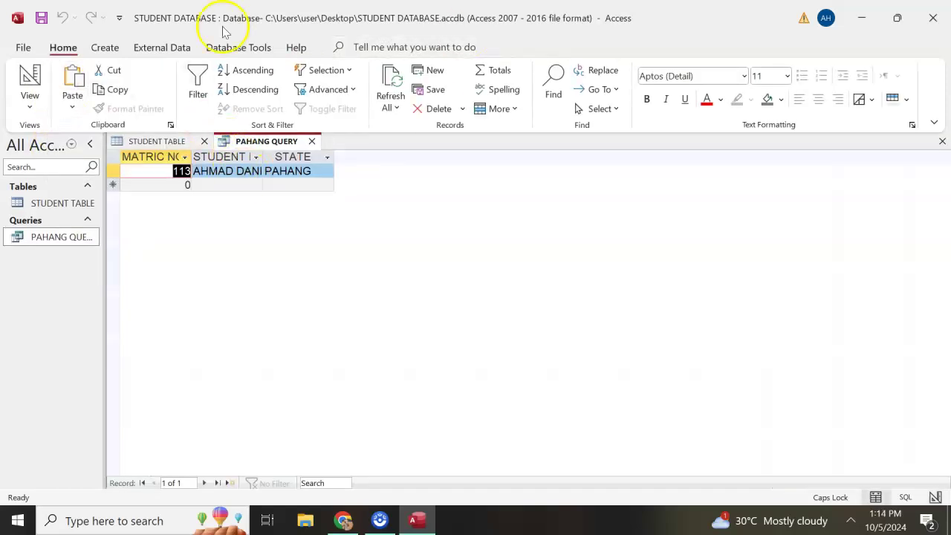
# Step: Create another query in Design View and add STUDENT TABLE to it
pyautogui.click(108, 49)
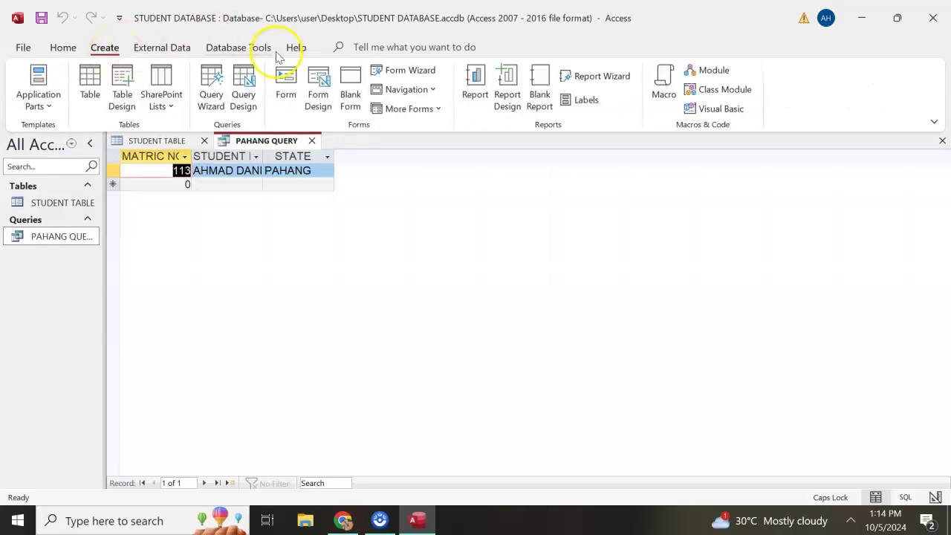
pyautogui.click(243, 88)
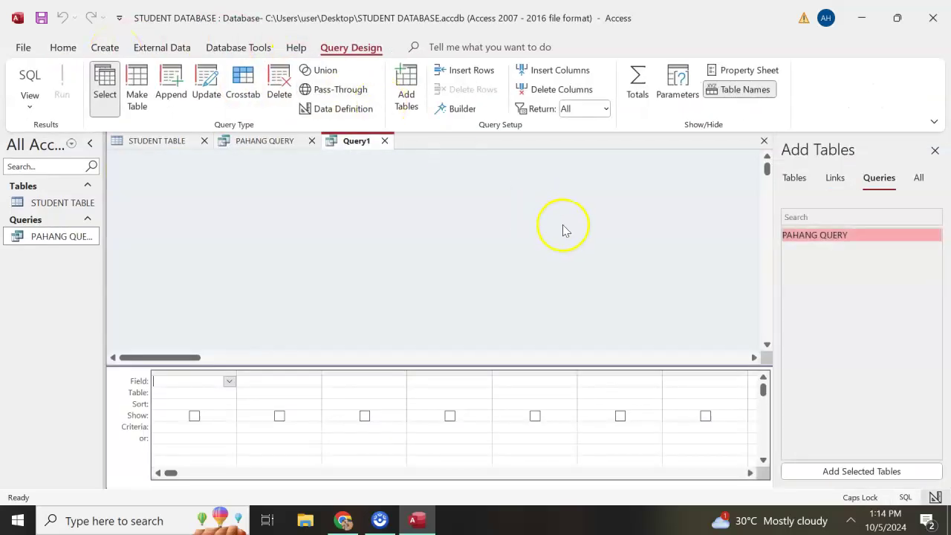
pyautogui.click(792, 186)
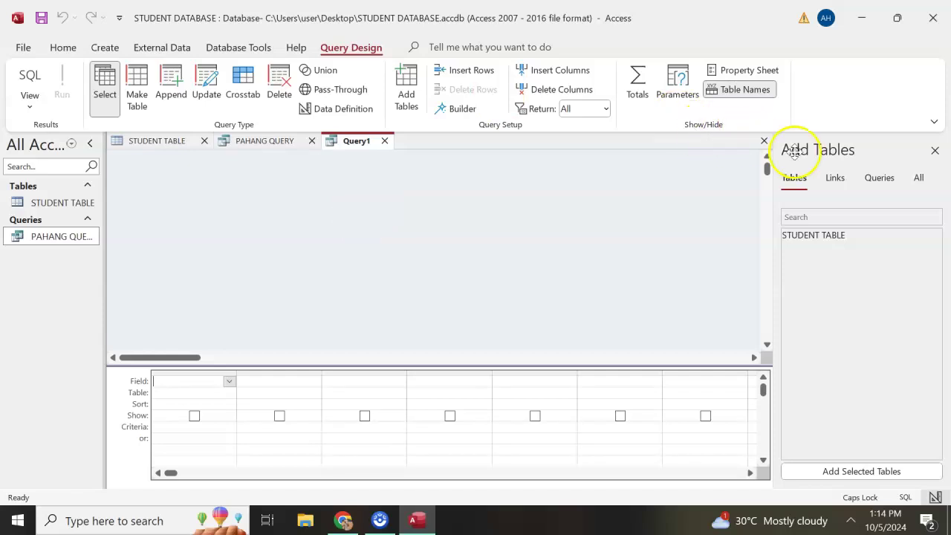
pyautogui.click(808, 235)
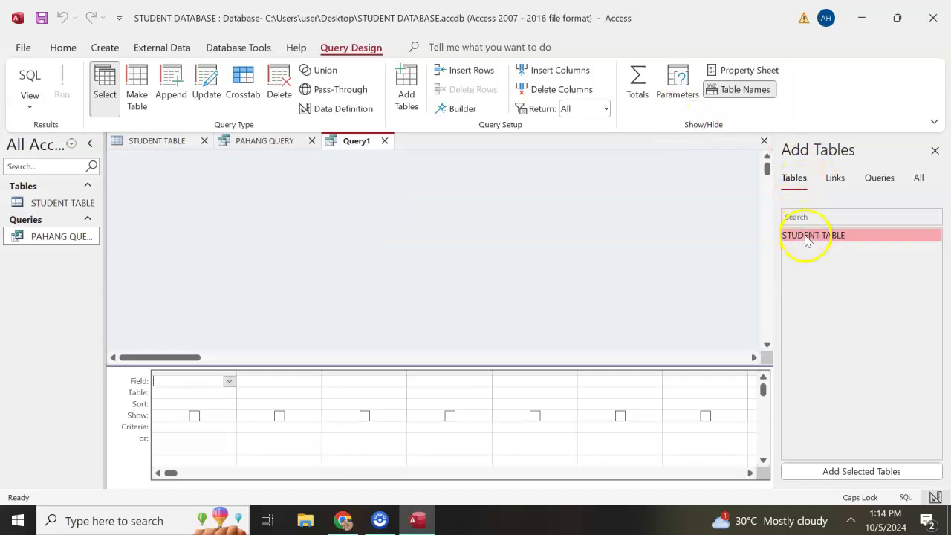
pyautogui.click(862, 472)
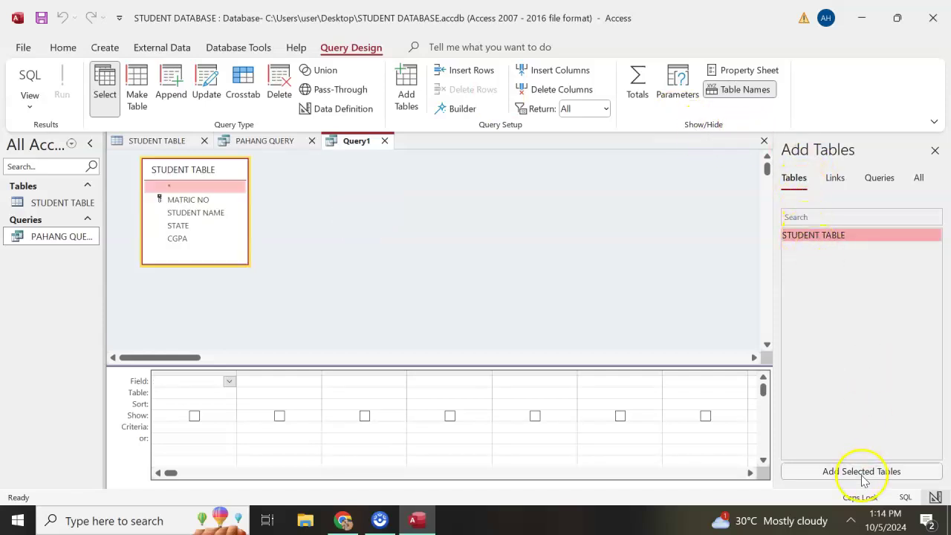
# Step: Add the fields MATRIC NO, STUDENT NAME and CGPA to the query grid and set the CGPA criterion to >3.5
pyautogui.click(228, 381)
pyautogui.click(208, 405)
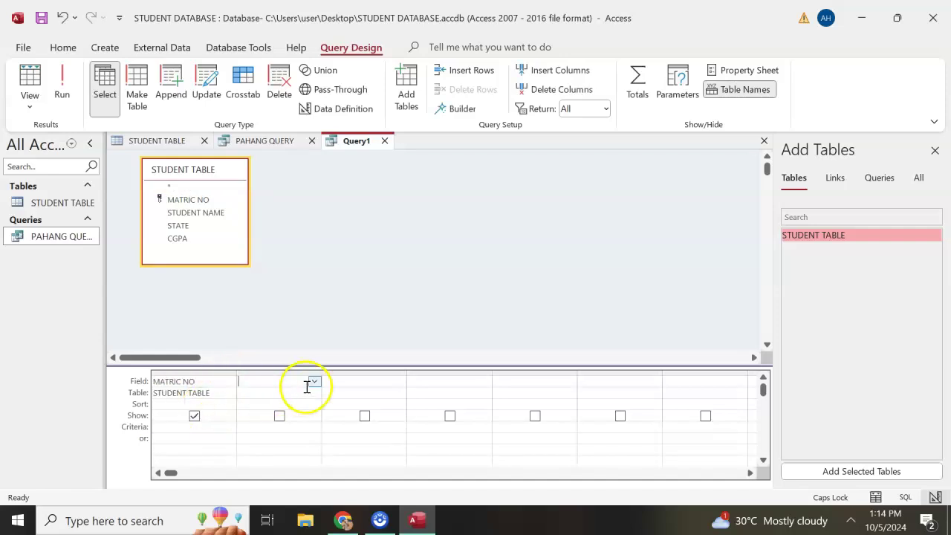
pyautogui.click(315, 382)
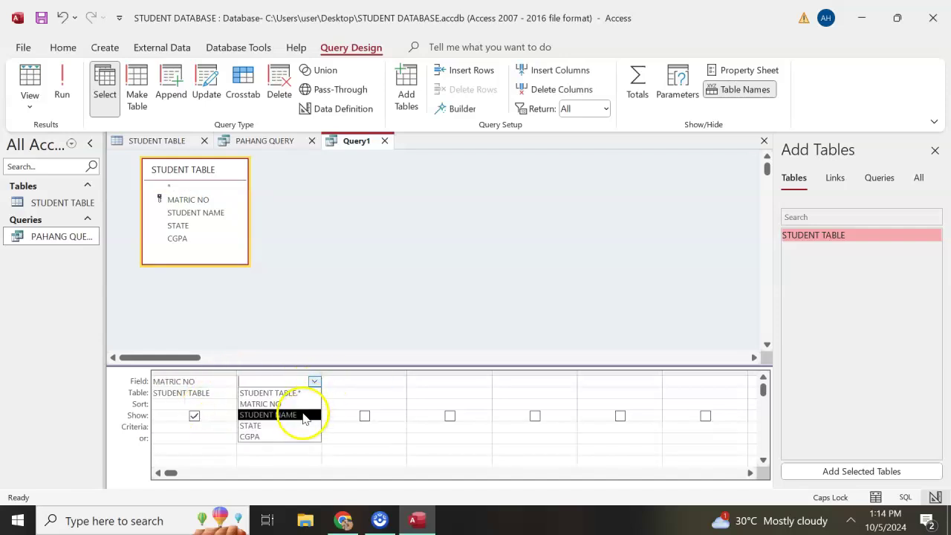
pyautogui.click(297, 415)
pyautogui.click(386, 383)
pyautogui.click(400, 382)
pyautogui.click(370, 435)
pyautogui.click(352, 429)
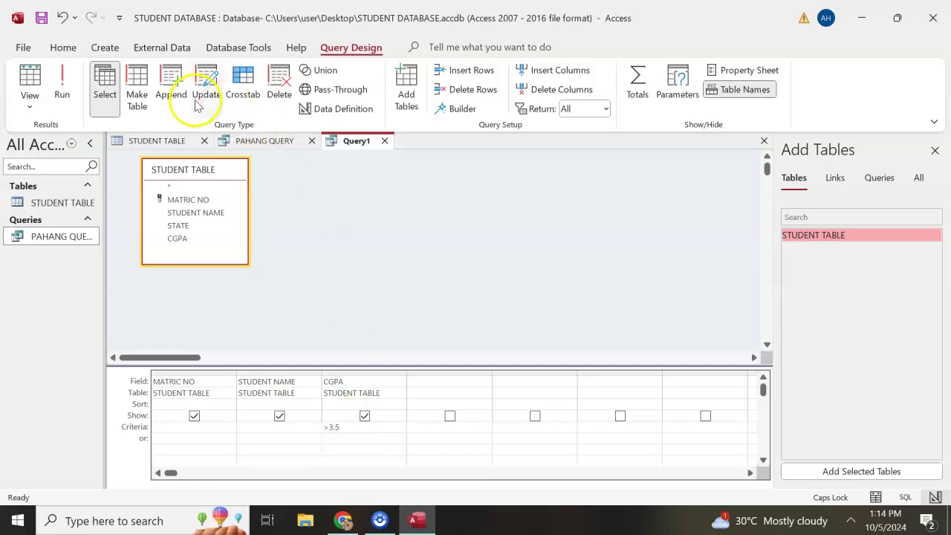
# Step: Save the query as CGPA QUERY and run it
pyautogui.click(42, 21)
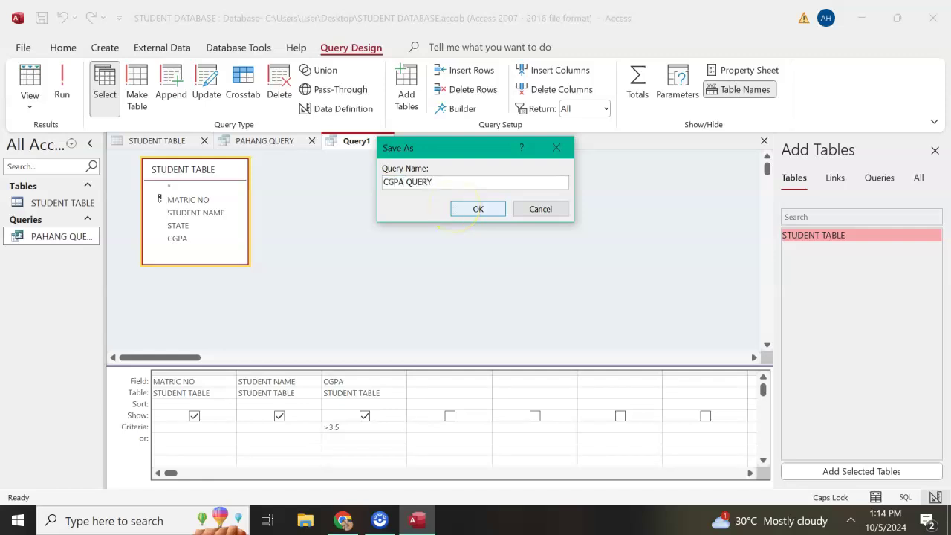
pyautogui.click(478, 209)
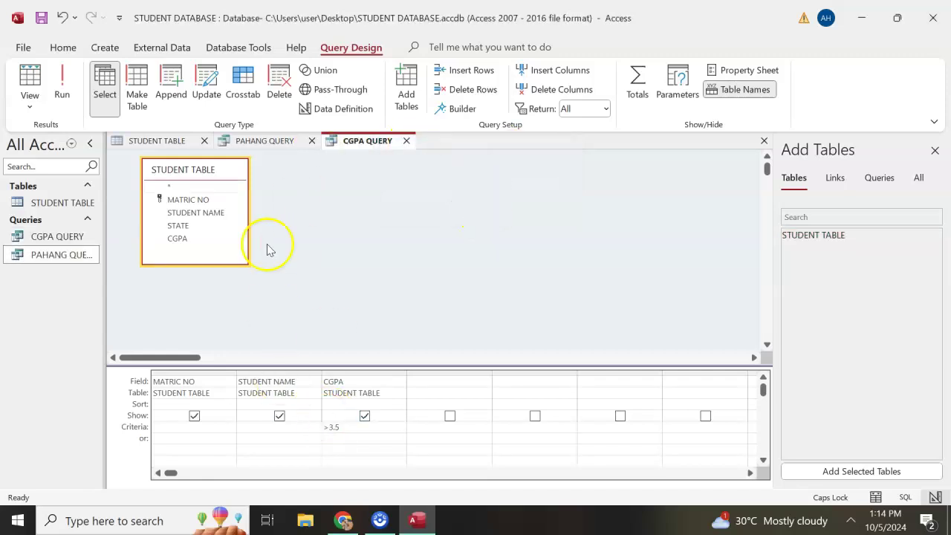
pyautogui.click(58, 238)
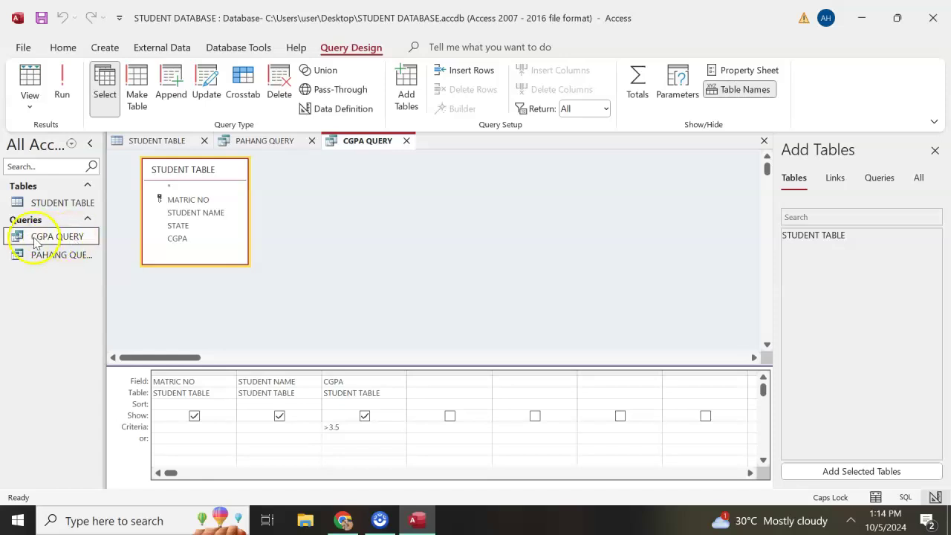
pyautogui.click(62, 95)
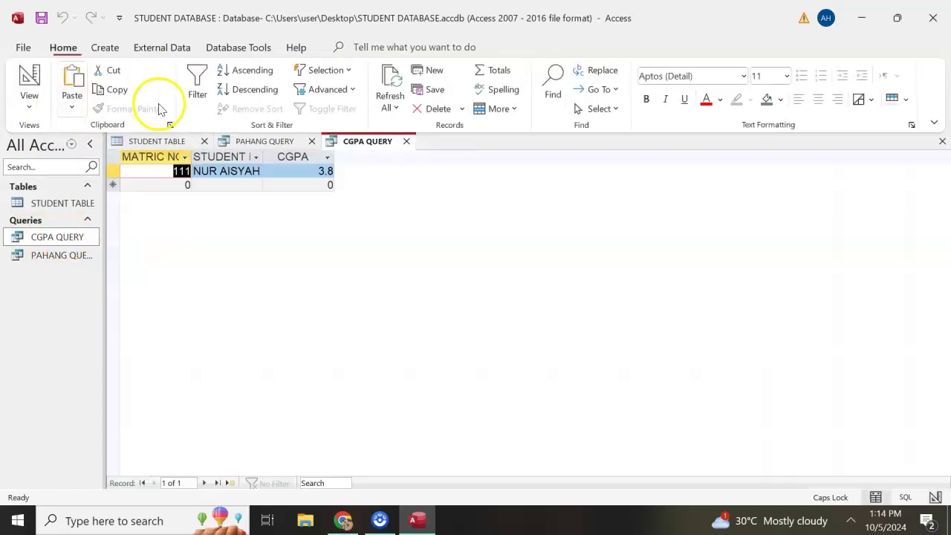
pyautogui.click(304, 168)
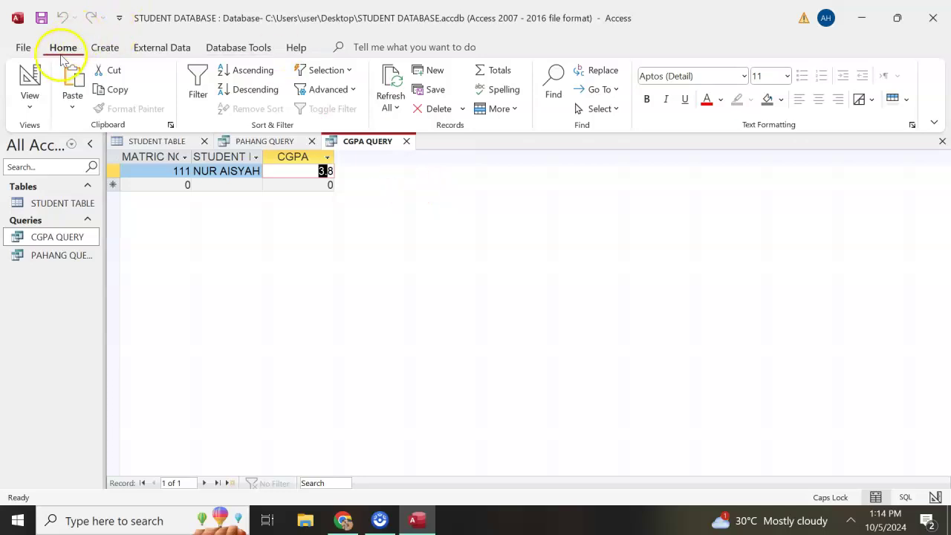
# Step: Open STUDENT TABLE and create a form based on it
pyautogui.click(45, 205)
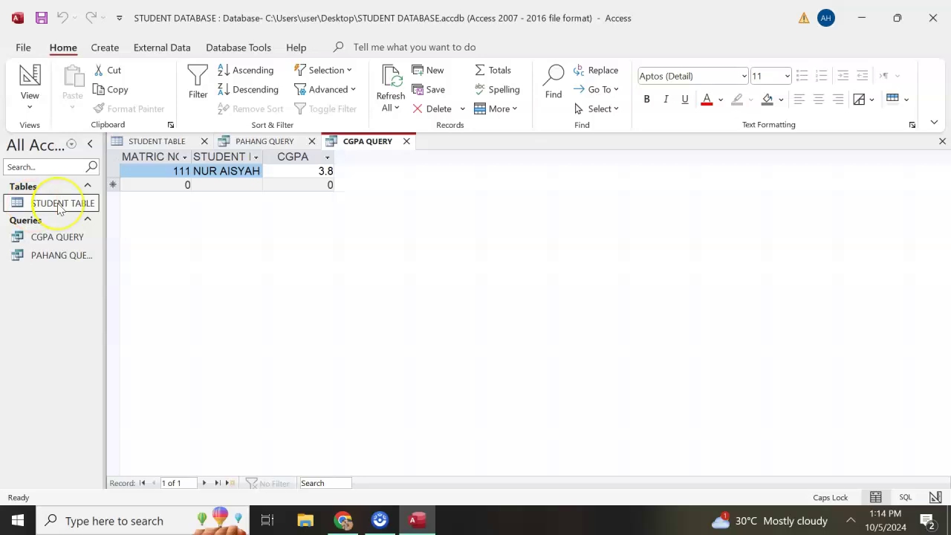
pyautogui.doubleClick(59, 207)
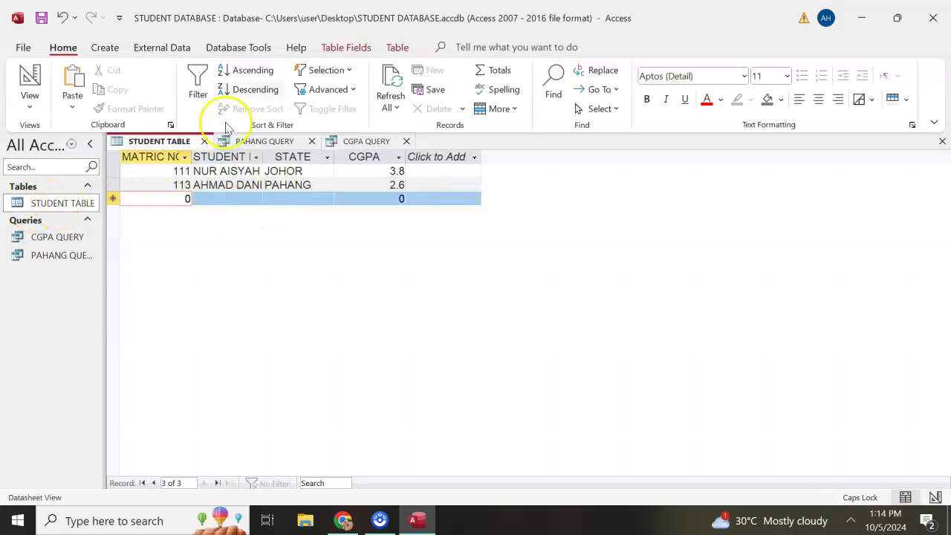
pyautogui.click(104, 48)
pyautogui.click(284, 80)
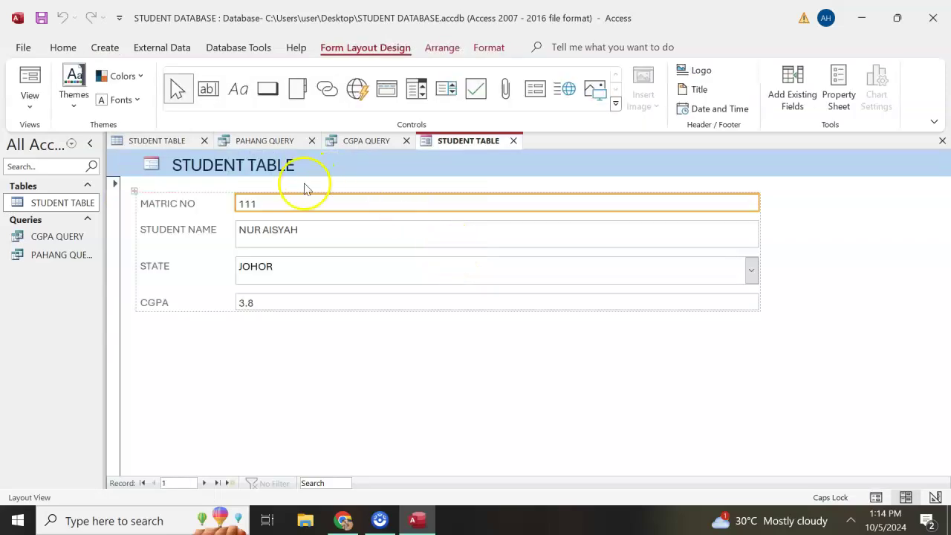
# Step: Switch the form to Design View and heighten the Form Header to about 0.8 inch and the Detail section to about 2.6 inches
pyautogui.click(30, 111)
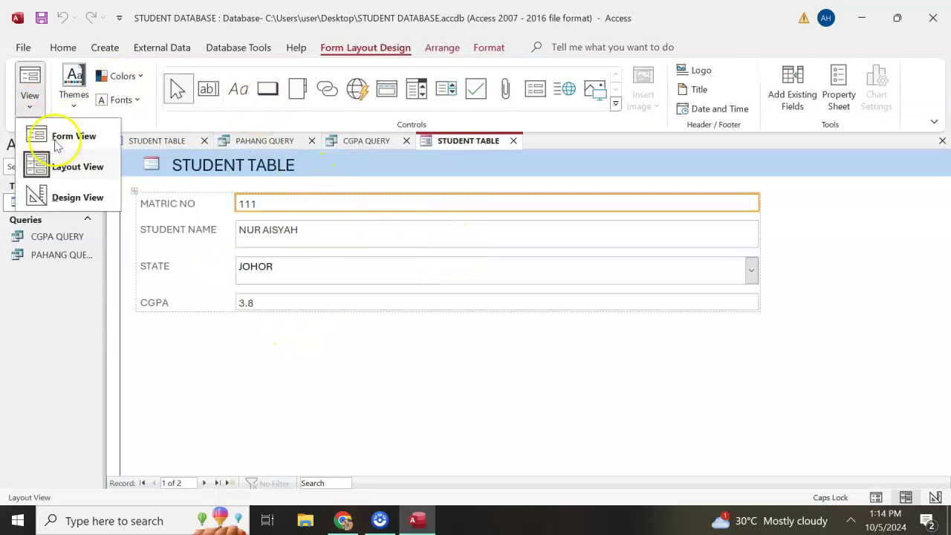
pyautogui.click(62, 199)
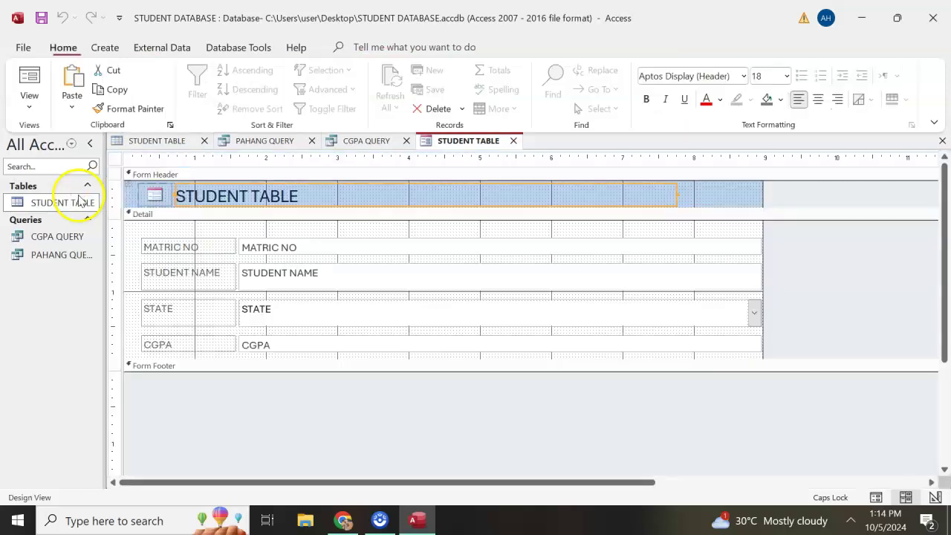
pyautogui.click(696, 196)
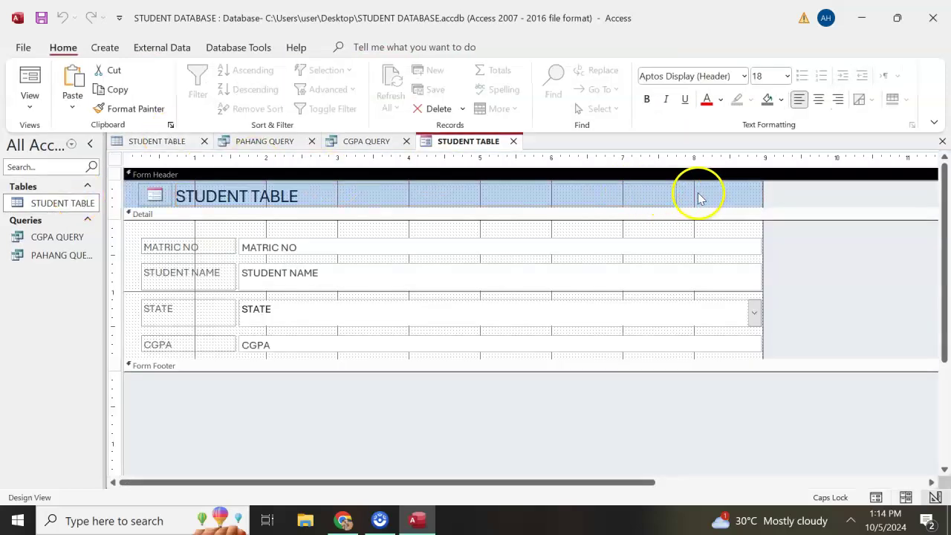
pyautogui.moveTo(695, 206); pyautogui.dragTo(696, 239)
pyautogui.moveTo(796, 389); pyautogui.dragTo(792, 438)
# Step: Change the title in the form header to STUDENFORM
pyautogui.click(675, 194)
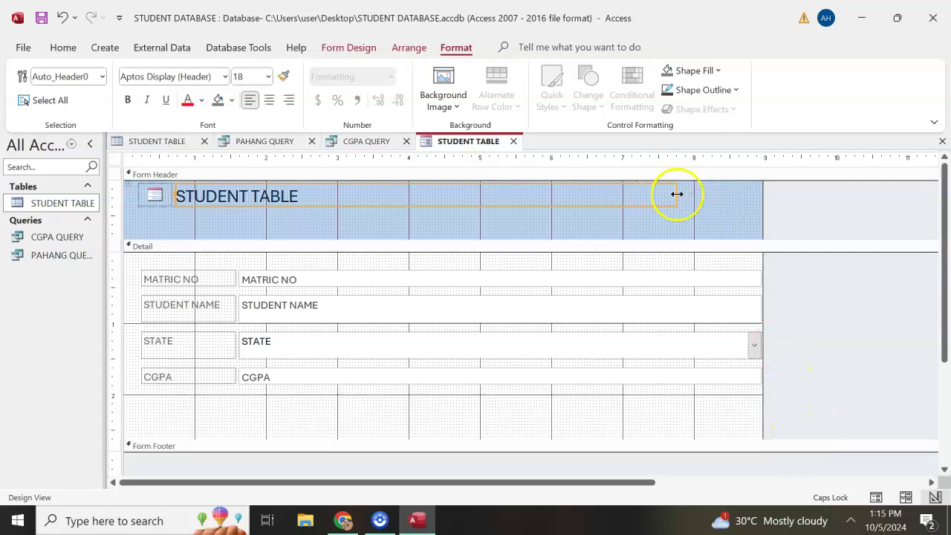
pyautogui.click(349, 201)
pyautogui.moveTo(335, 196); pyautogui.dragTo(250, 195)
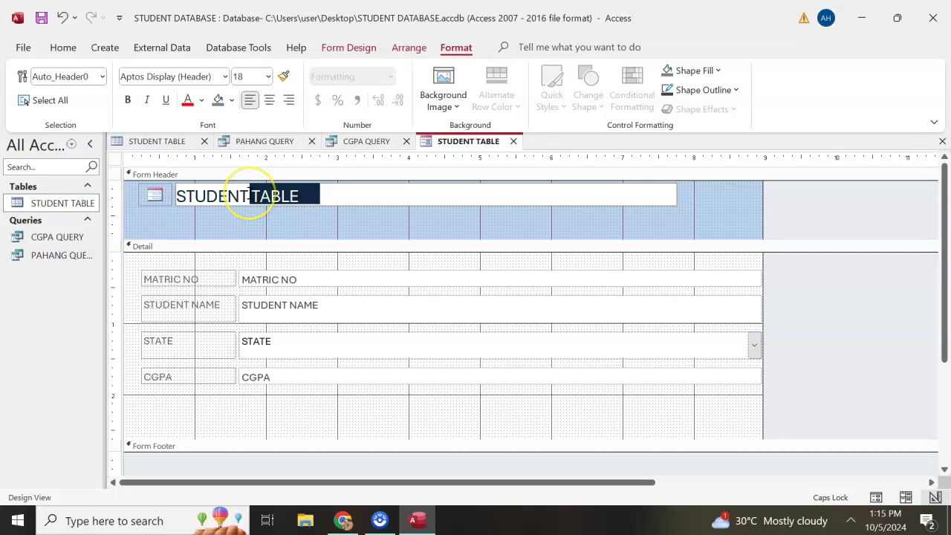
pyautogui.press('BackSpace')
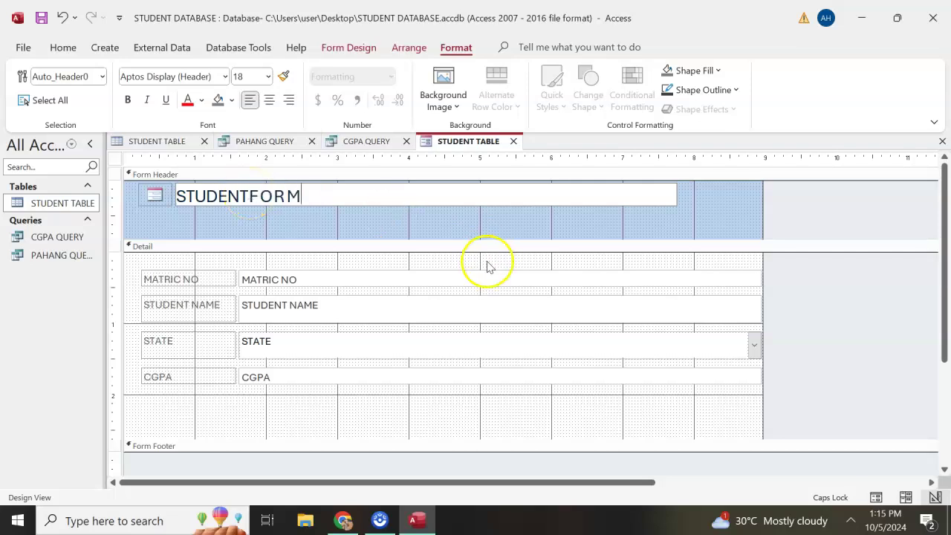
# Step: Narrow the field boxes in the Detail section to about 3.8 inches wide
pyautogui.click(496, 279)
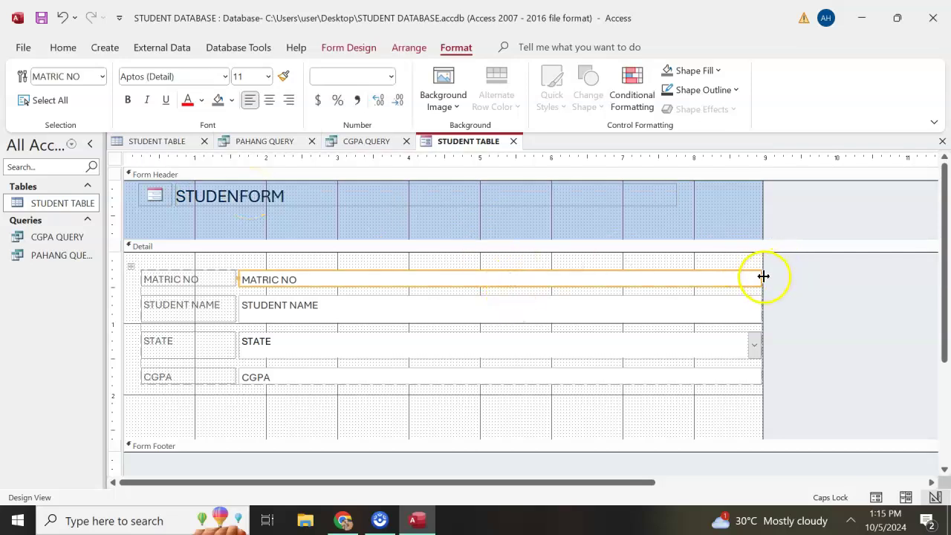
pyautogui.moveTo(762, 278); pyautogui.dragTo(513, 279)
pyautogui.click(599, 287)
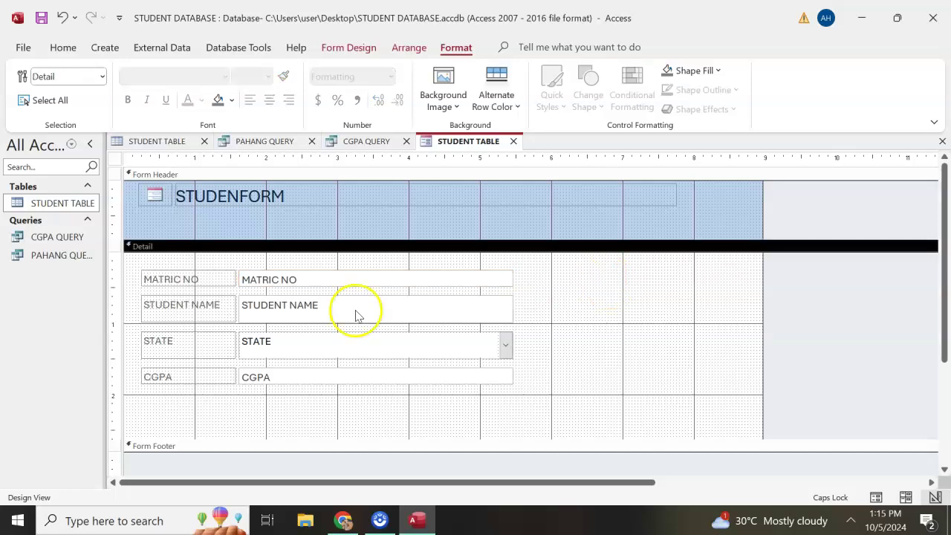
# Step: Move all labels and field boxes in the Detail section so their left edge sits at about 2 inches on the ruler
pyautogui.moveTo(127, 256); pyautogui.dragTo(550, 436)
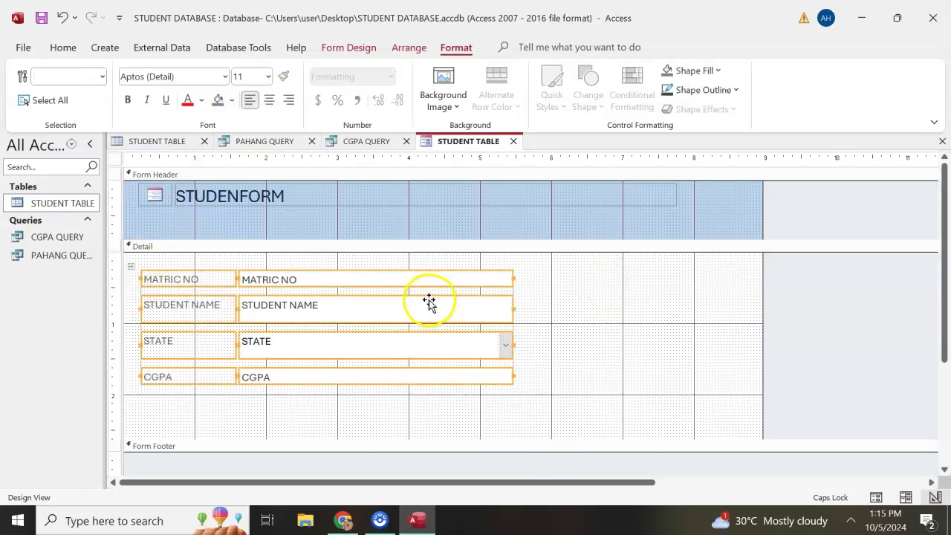
pyautogui.moveTo(429, 279); pyautogui.dragTo(554, 276)
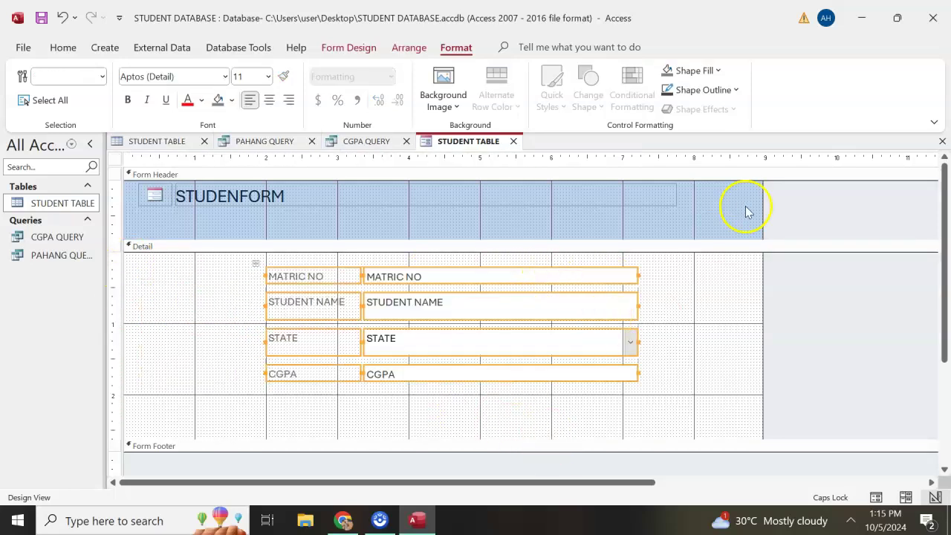
# Step: Fill the Form Header background with green and the Detail section background with yellow
pyautogui.click(707, 200)
pyautogui.rightClick(706, 199)
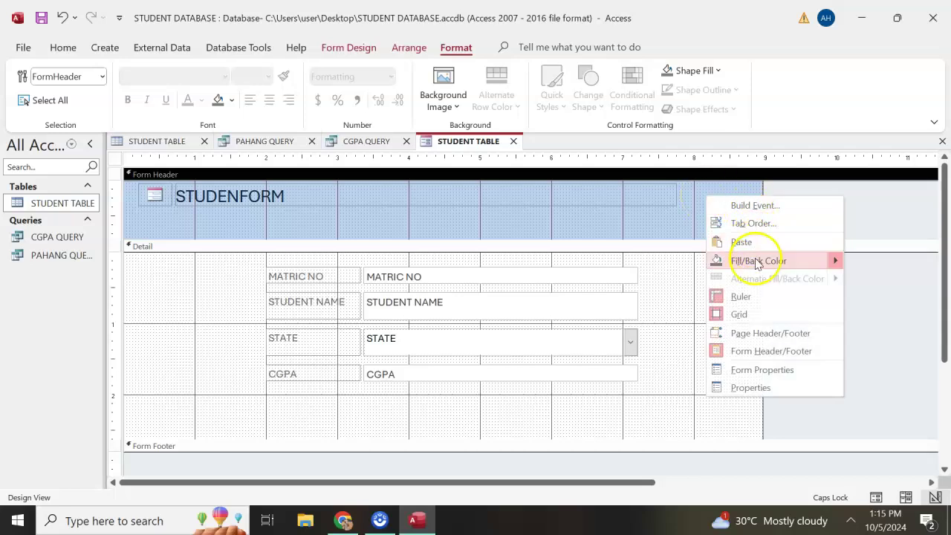
pyautogui.moveTo(825, 263)
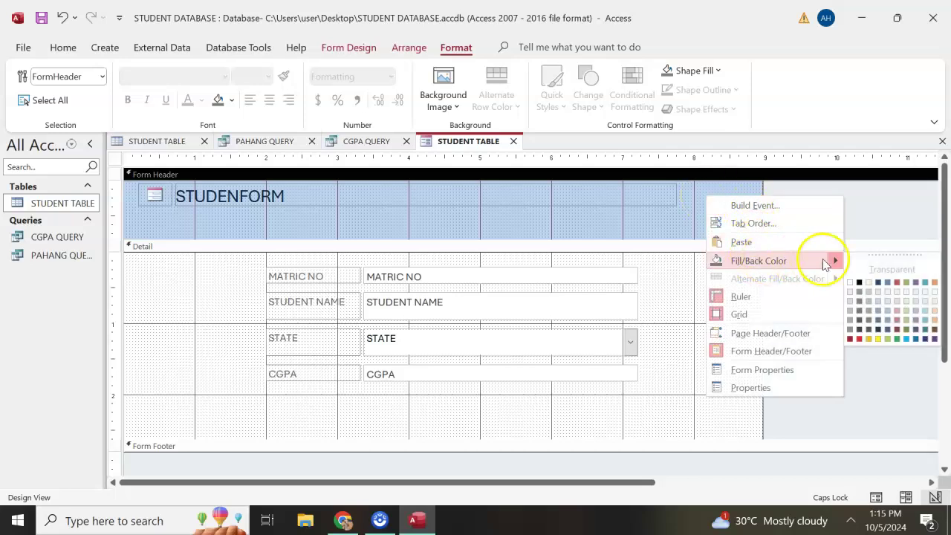
pyautogui.click(896, 339)
pyautogui.rightClick(662, 292)
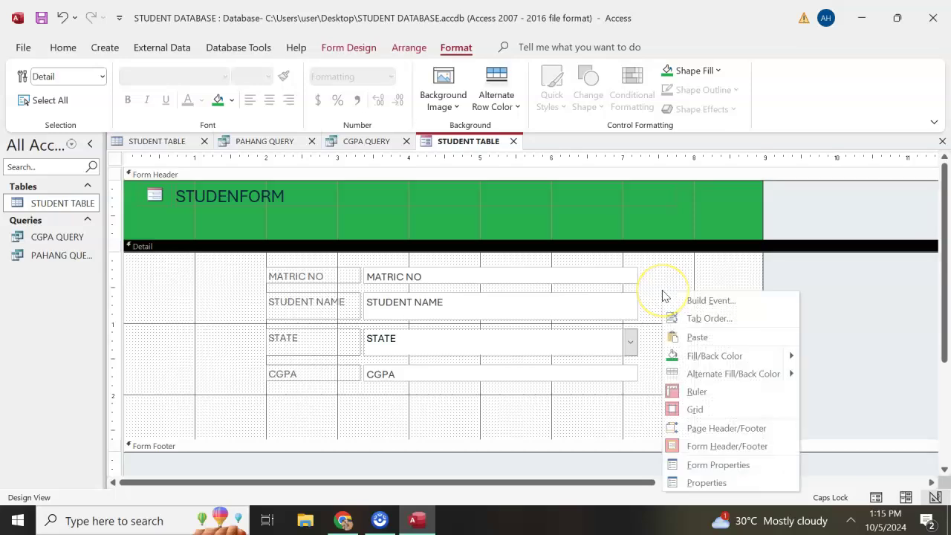
pyautogui.moveTo(725, 356)
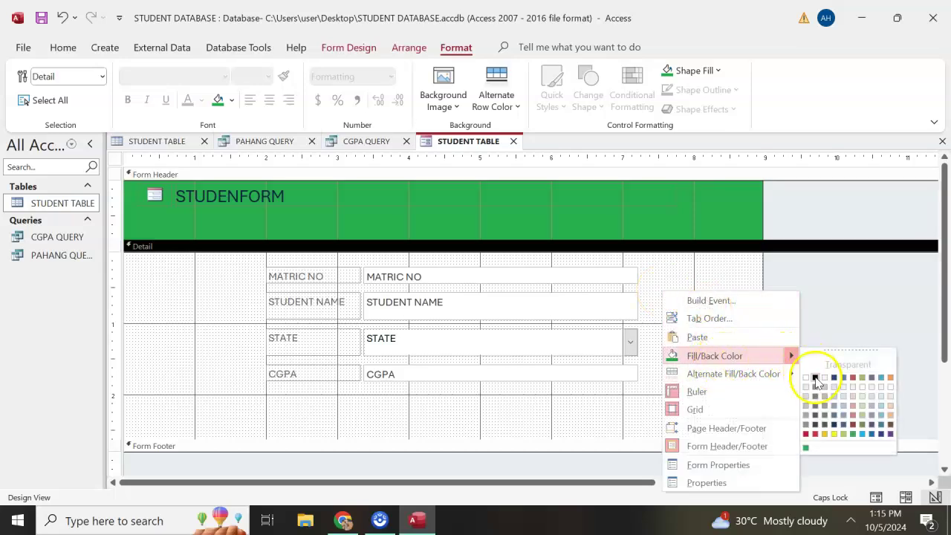
pyautogui.click(835, 439)
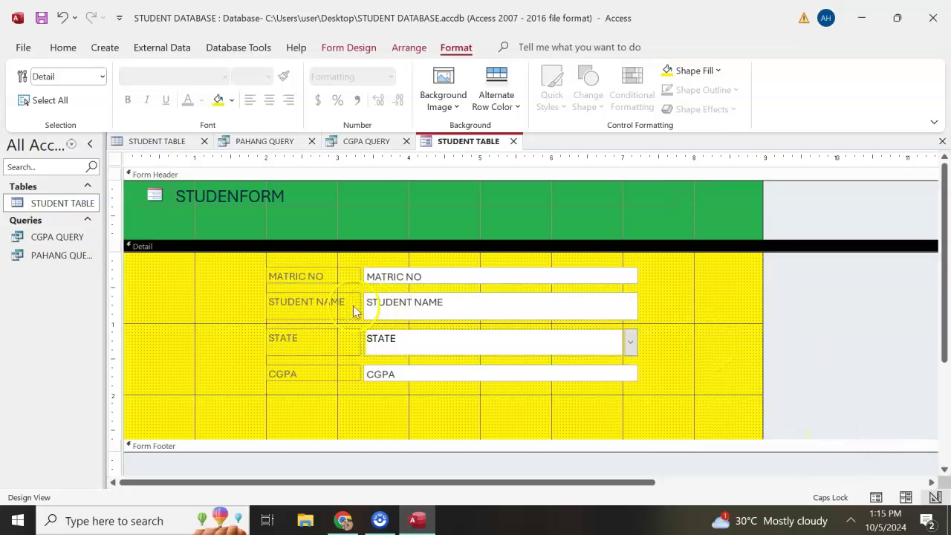
# Step: Make the text of all labels and field boxes in the Detail section black and bold
pyautogui.moveTo(240, 265); pyautogui.dragTo(673, 403)
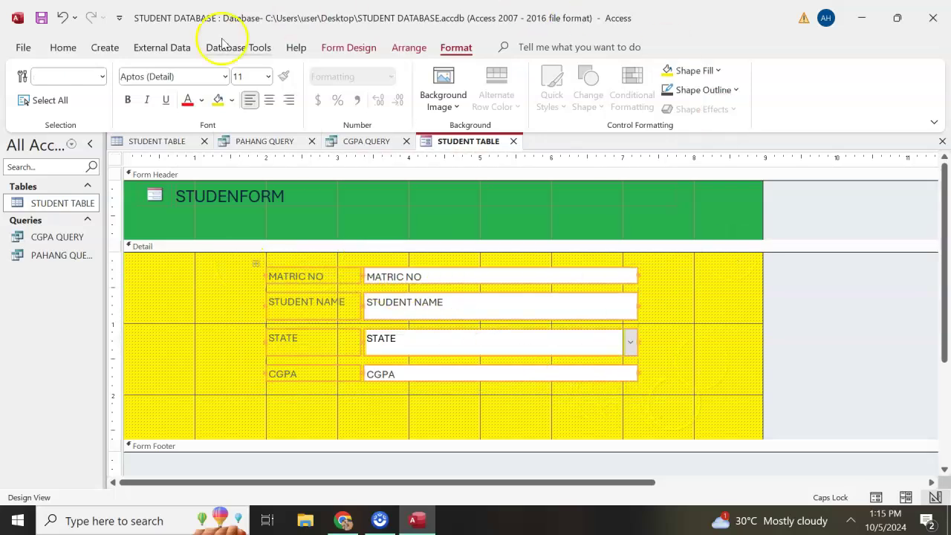
pyautogui.click(201, 100)
pyautogui.click(201, 123)
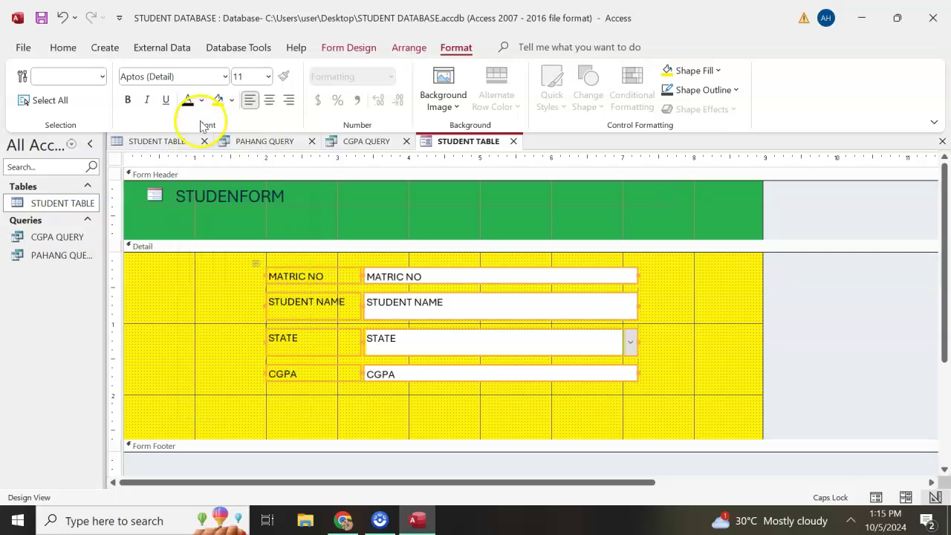
pyautogui.click(127, 99)
# Step: Set the header title's font size to 24 and correct its text to STUDENT FORM
pyautogui.click(330, 199)
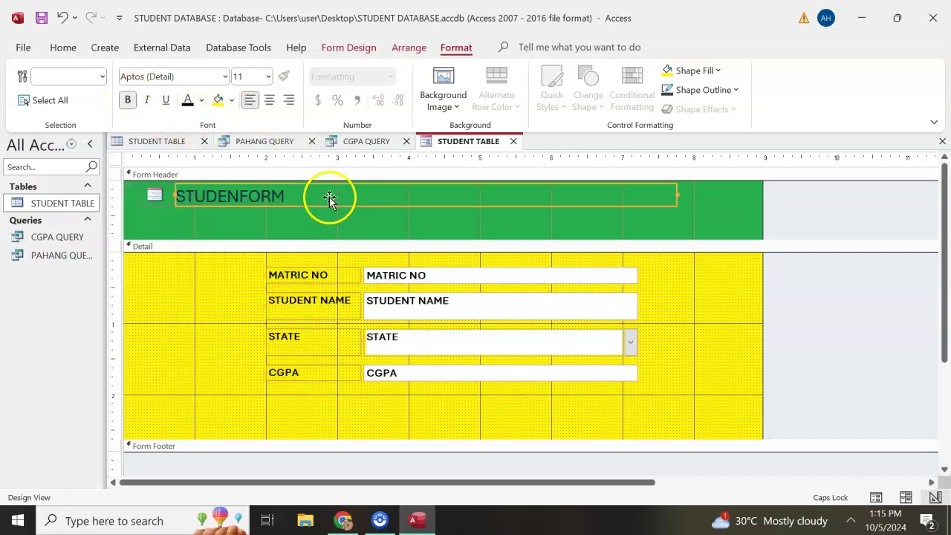
pyautogui.click(266, 76)
pyautogui.click(254, 271)
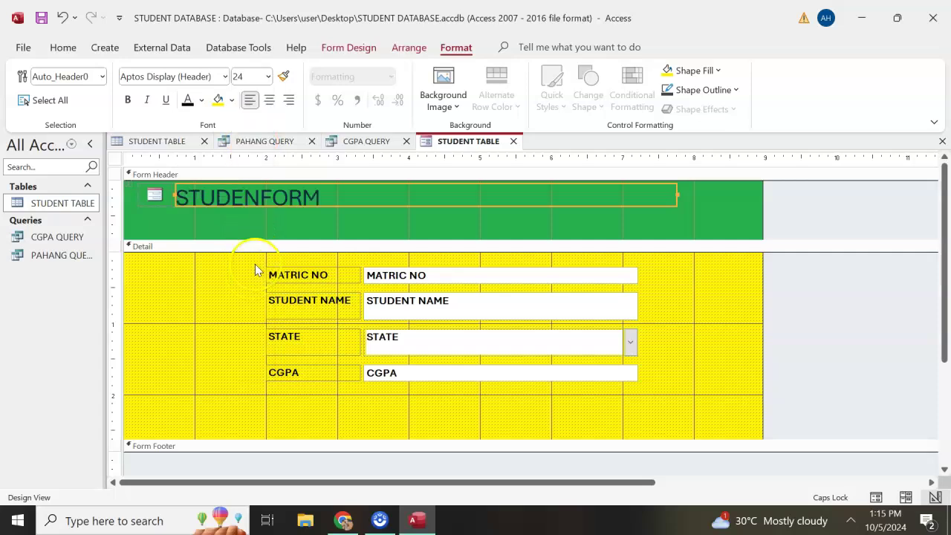
pyautogui.click(258, 199)
pyautogui.write('T')
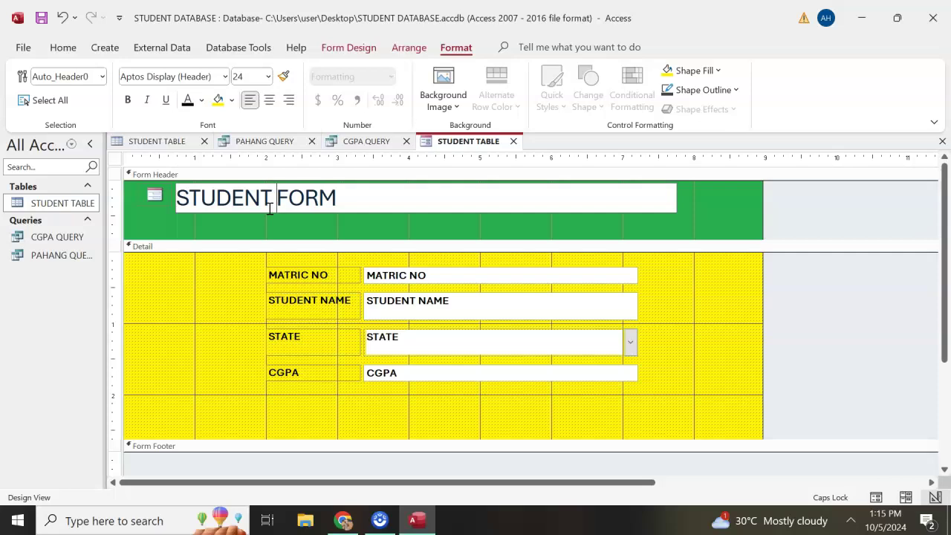
pyautogui.click(300, 290)
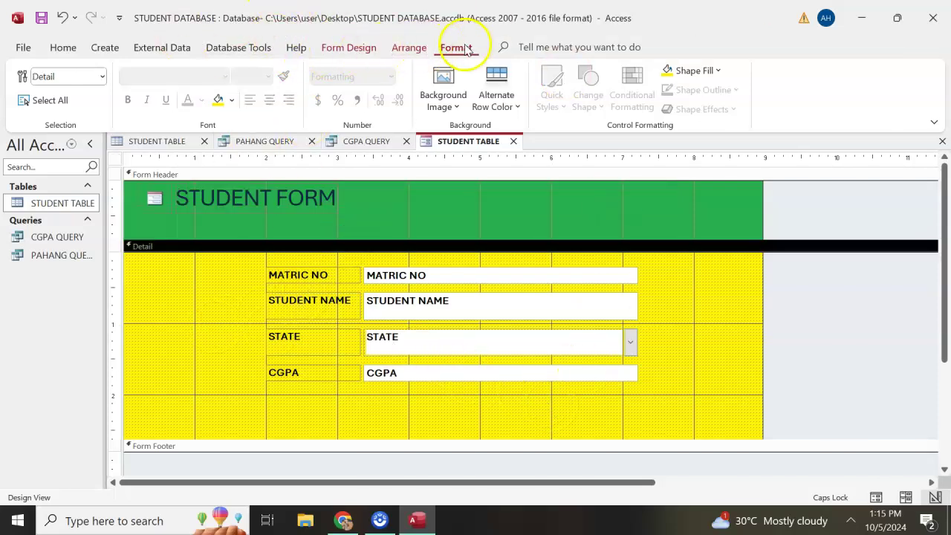
# Step: Add a command button below the CGPA field that goes to the previous record, showing the text Previous Record
pyautogui.click(349, 49)
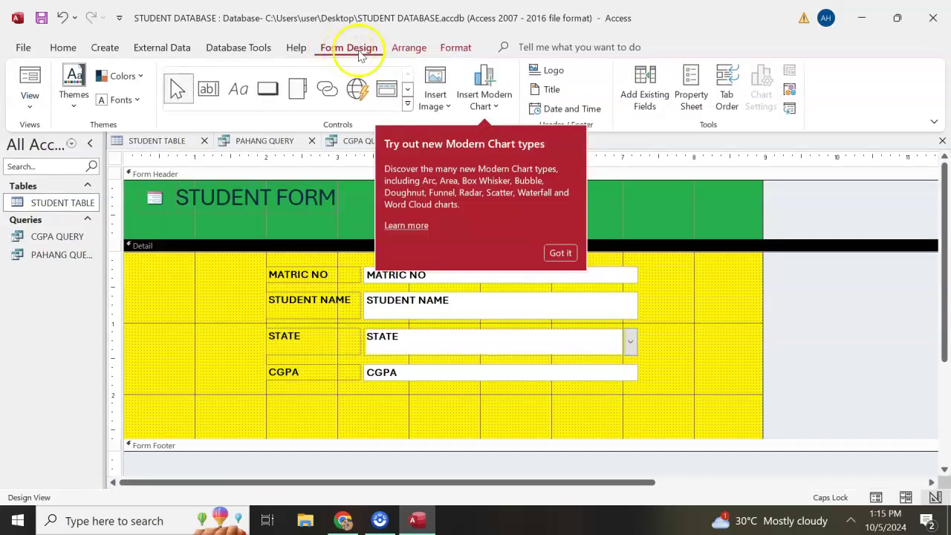
pyautogui.click(560, 253)
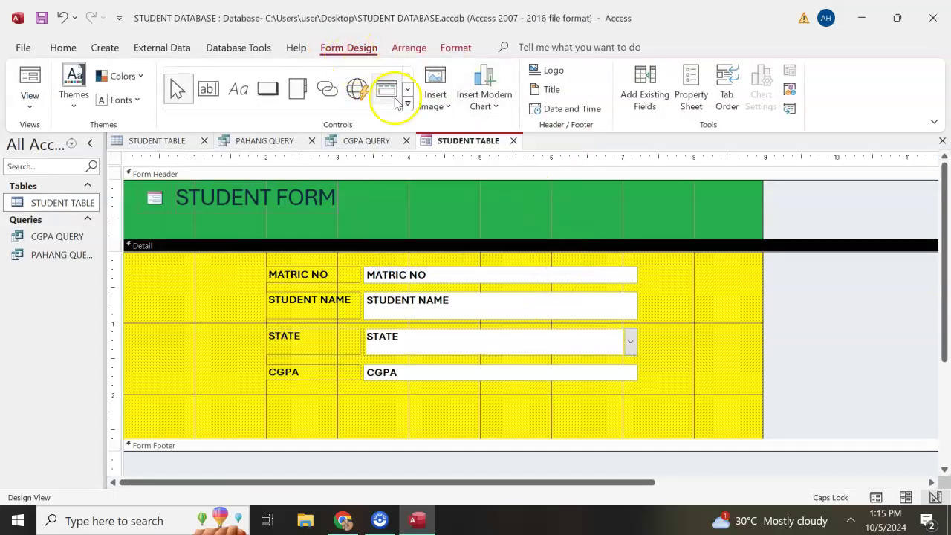
pyautogui.click(272, 97)
pyautogui.moveTo(320, 401); pyautogui.dragTo(402, 428)
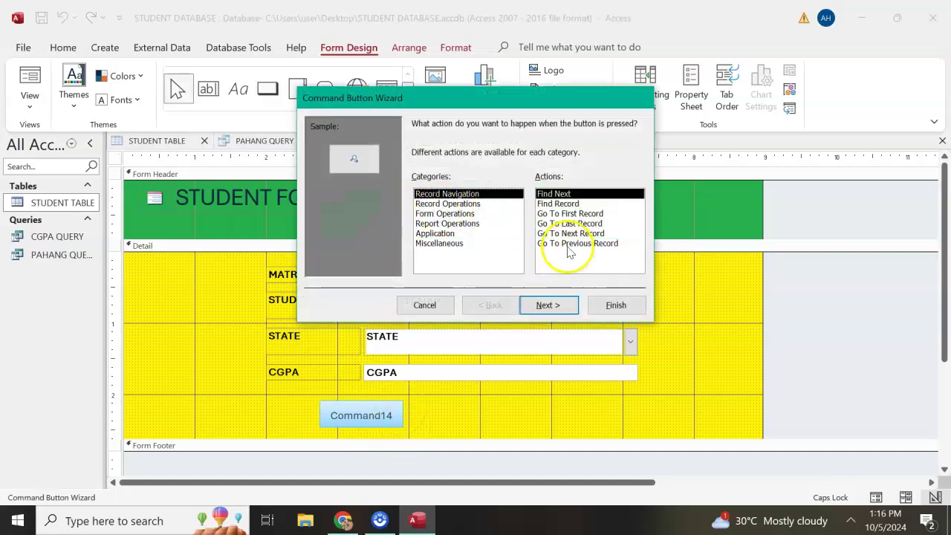
pyautogui.click(569, 245)
pyautogui.click(551, 305)
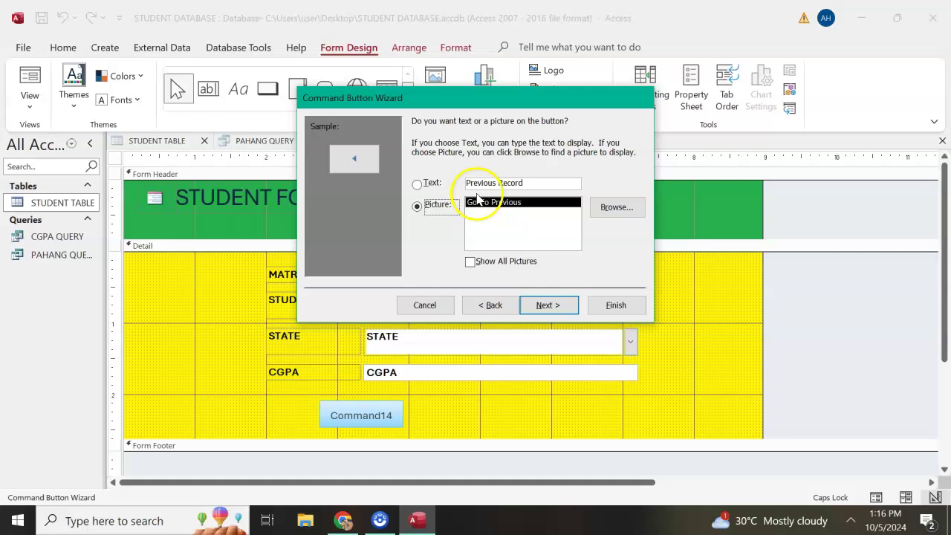
pyautogui.click(418, 185)
pyautogui.click(557, 306)
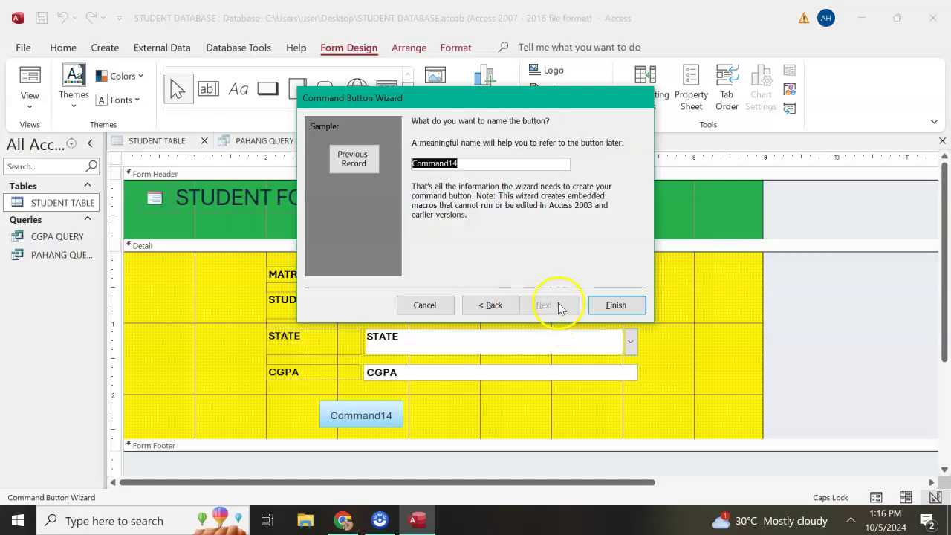
pyautogui.click(600, 305)
# Step: Add a command button beside Previous Record that goes to the next record, showing the text Next Record
pyautogui.click(267, 93)
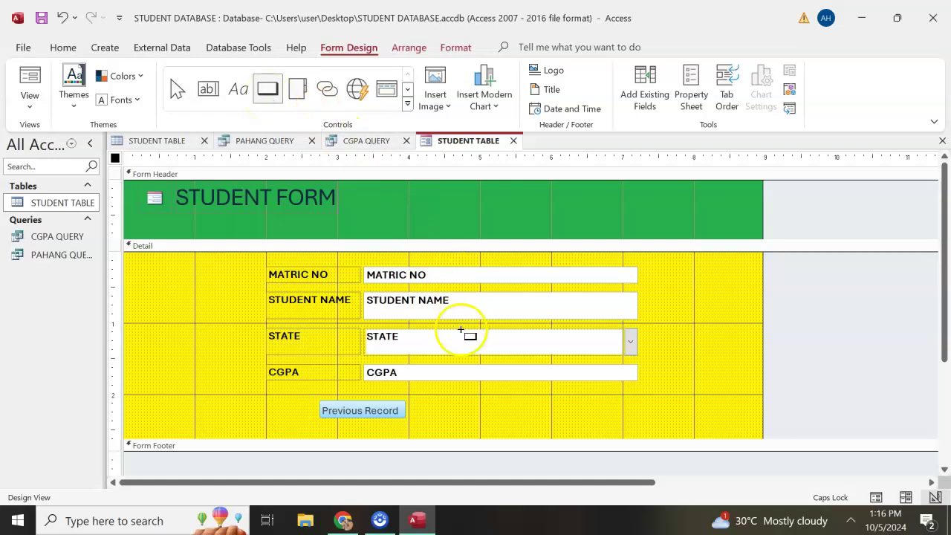
pyautogui.click(440, 400)
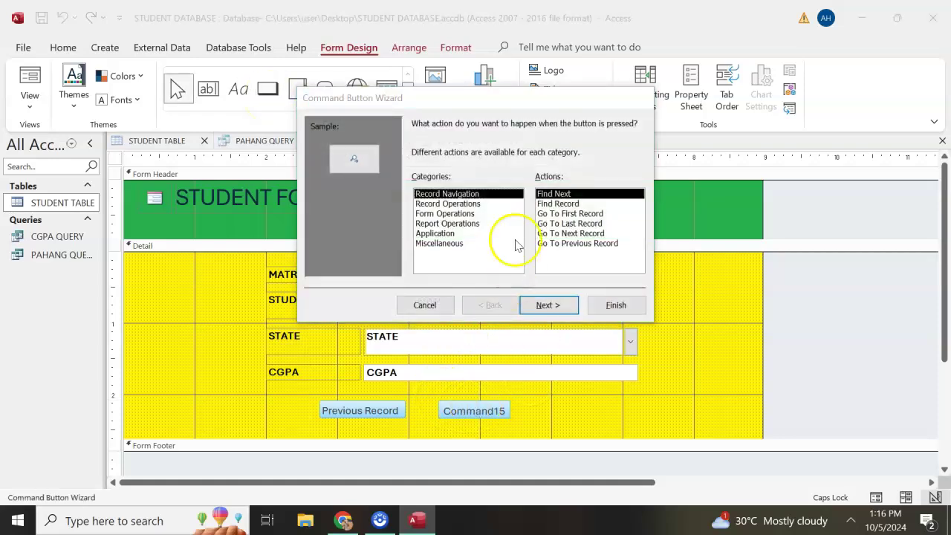
pyautogui.click(578, 233)
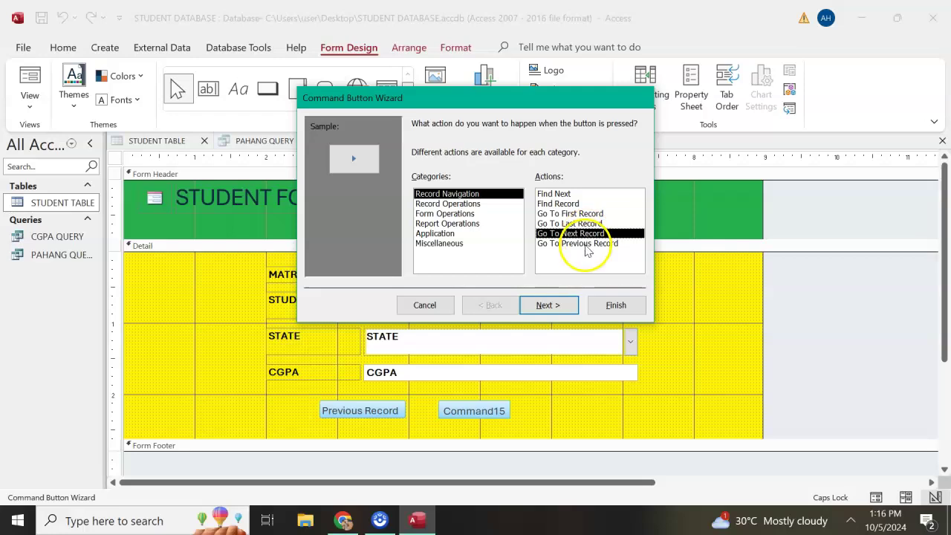
pyautogui.click(547, 306)
pyautogui.click(419, 185)
pyautogui.click(550, 306)
pyautogui.click(616, 304)
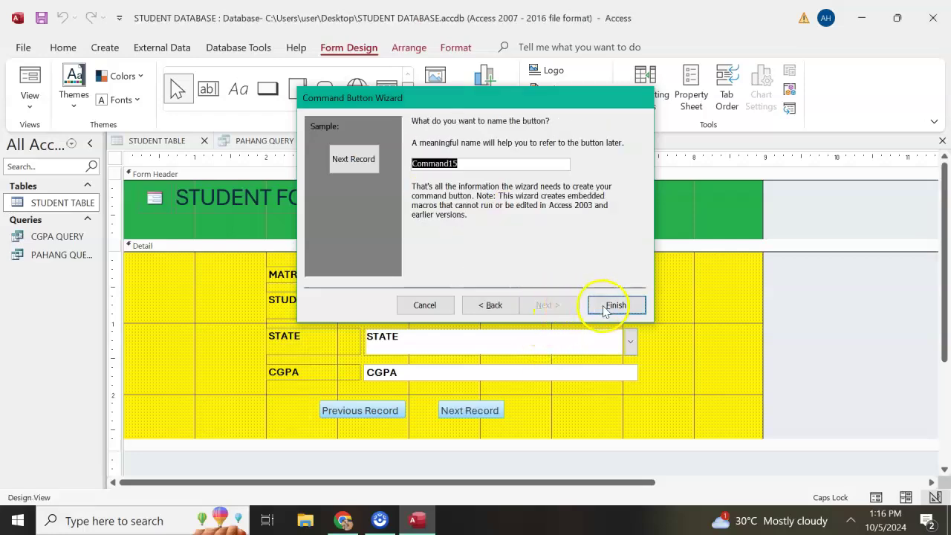
# Step: Add a Close Form command button with the Exit Doorway picture at the right end of the Form Header
pyautogui.click(268, 88)
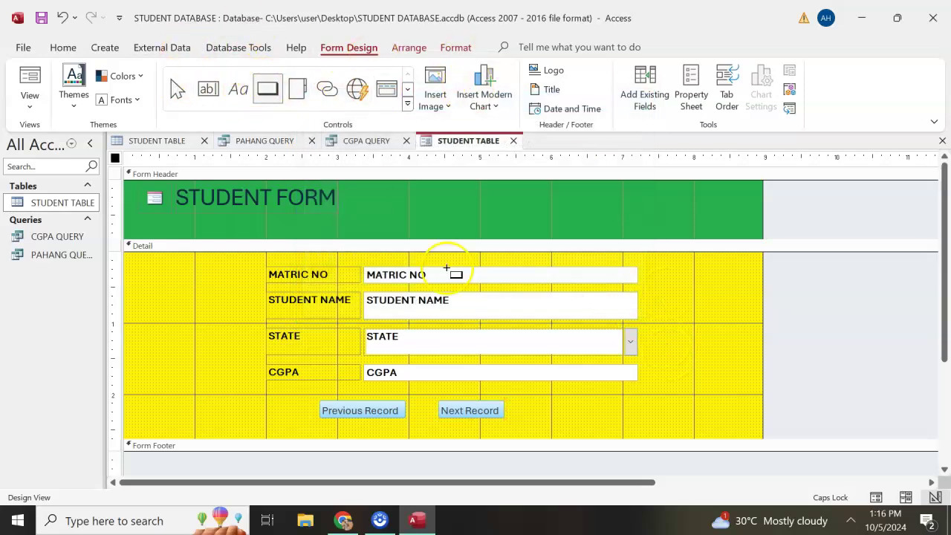
pyautogui.moveTo(651, 188); pyautogui.dragTo(702, 227)
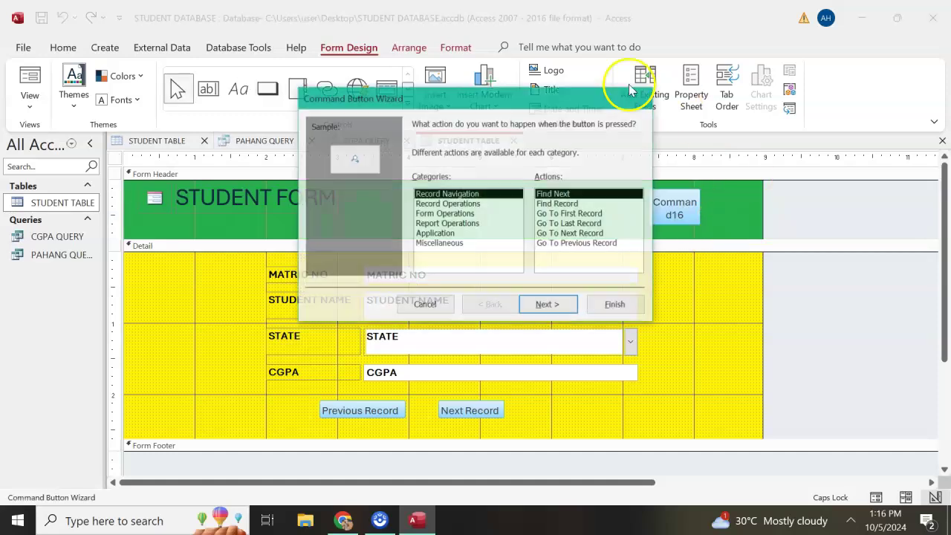
pyautogui.click(445, 213)
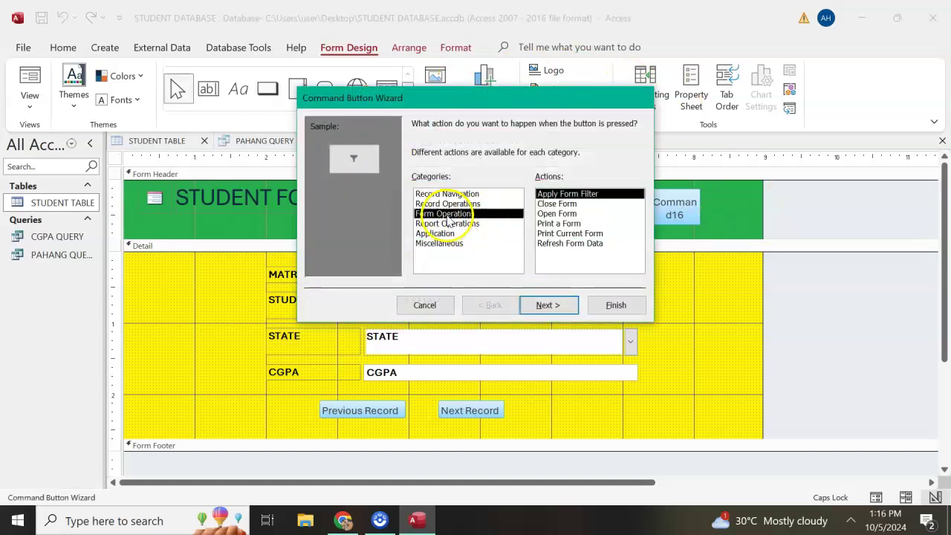
pyautogui.click(559, 204)
pyautogui.click(548, 305)
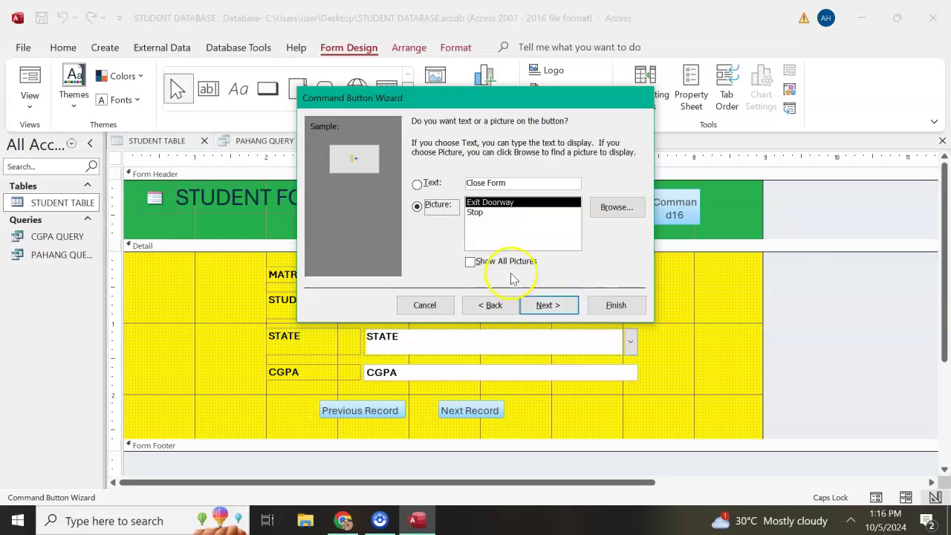
pyautogui.click(548, 305)
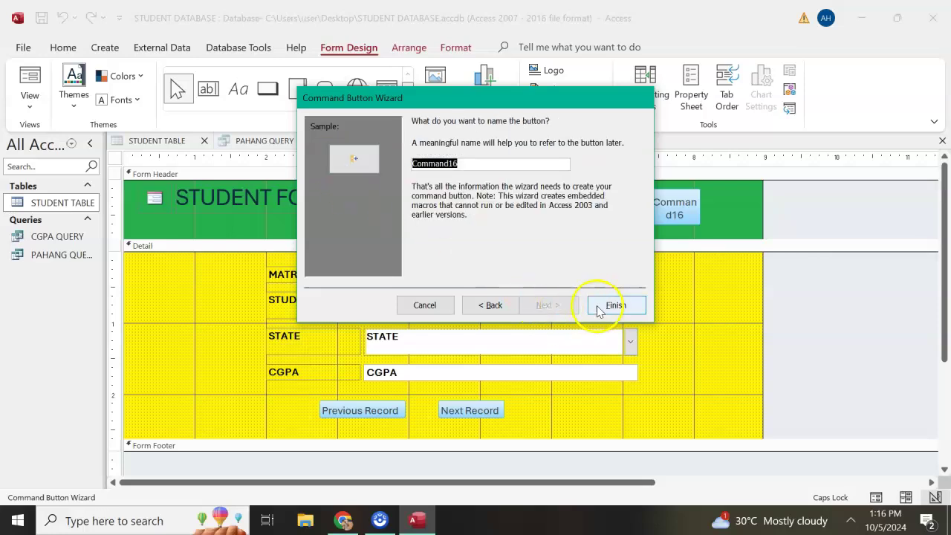
pyautogui.click(614, 304)
# Step: Add a command button to the right of Next Record that deletes the record, showing the text Delete Record
pyautogui.click(267, 88)
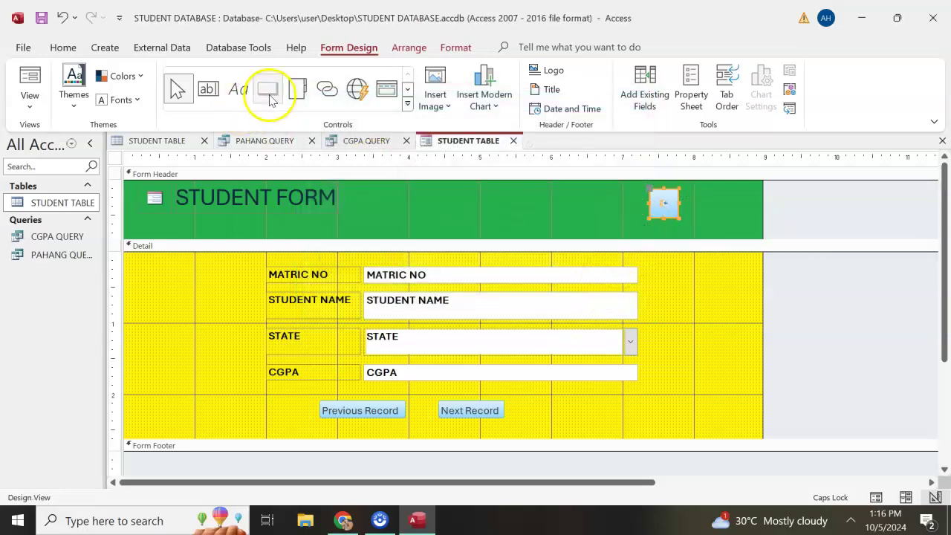
pyautogui.moveTo(543, 404); pyautogui.dragTo(607, 417)
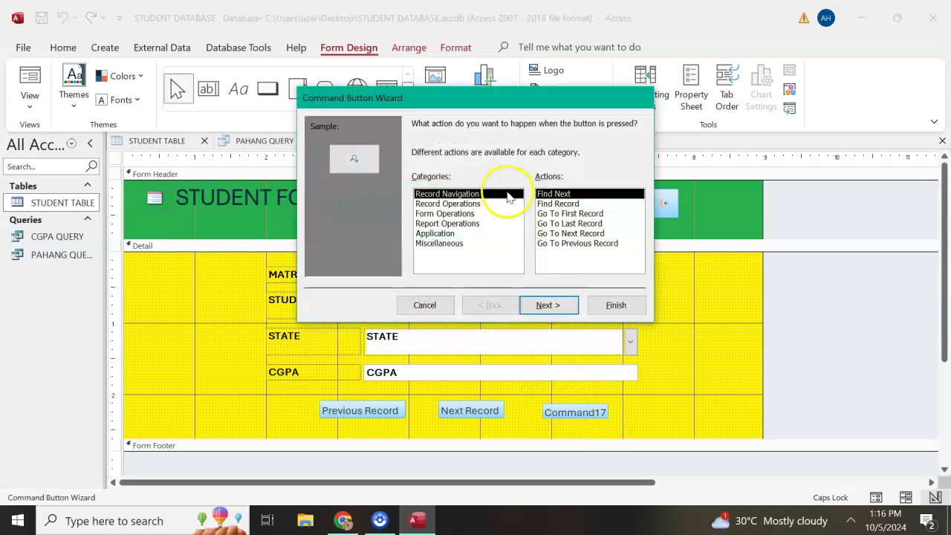
pyautogui.click(445, 204)
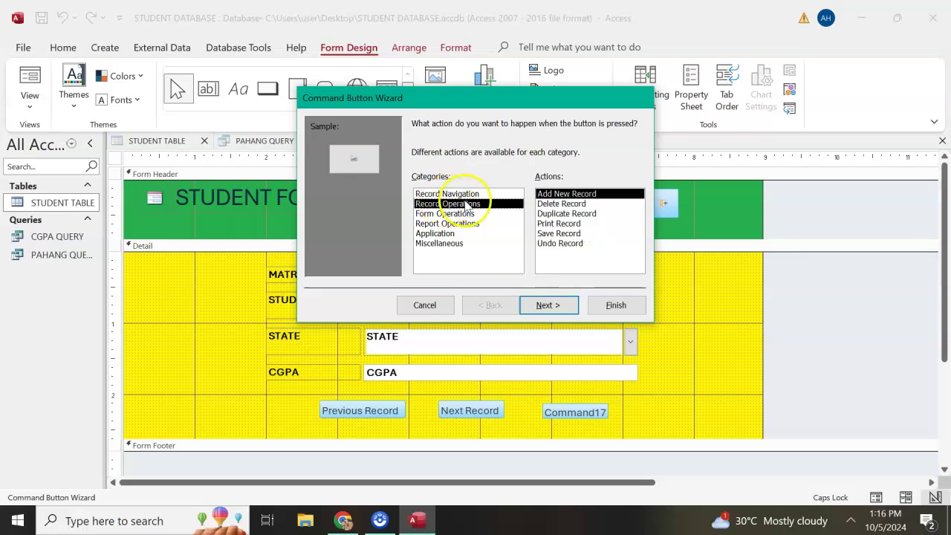
pyautogui.click(563, 204)
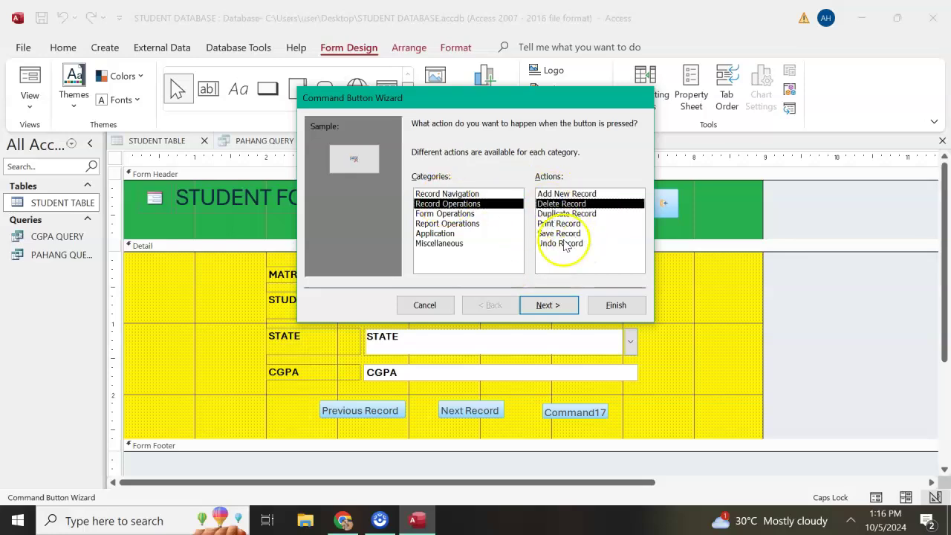
pyautogui.click(550, 304)
pyautogui.click(417, 184)
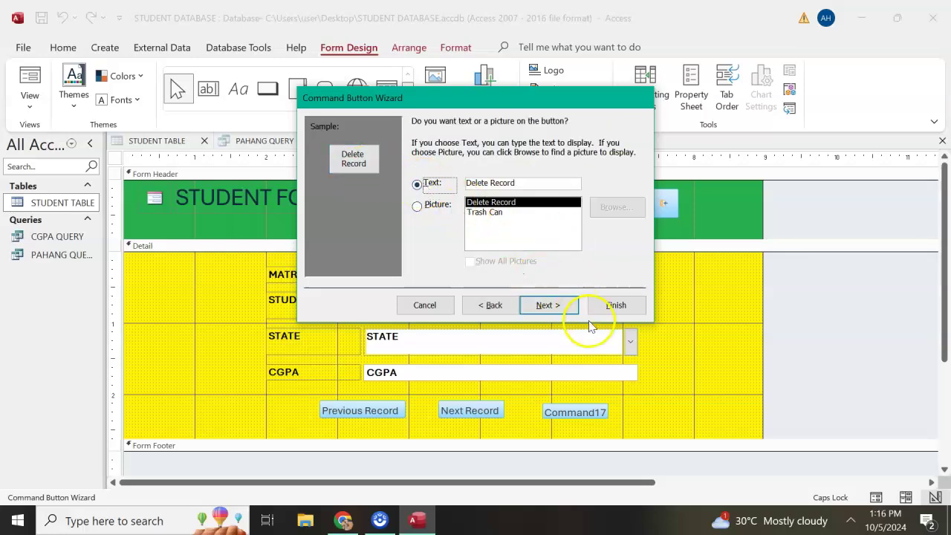
pyautogui.click(550, 304)
pyautogui.click(616, 305)
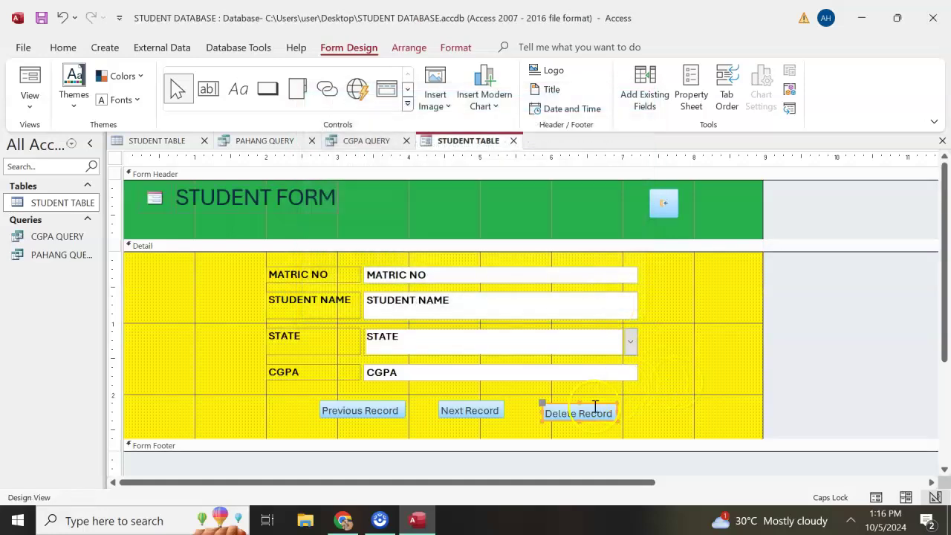
# Step: Move the Delete Record and Previous Record buttons closer to Next Record, aligning all three in one row
pyautogui.moveTo(595, 407); pyautogui.dragTo(572, 402)
pyautogui.moveTo(377, 402); pyautogui.dragTo(401, 402)
pyautogui.click(667, 373)
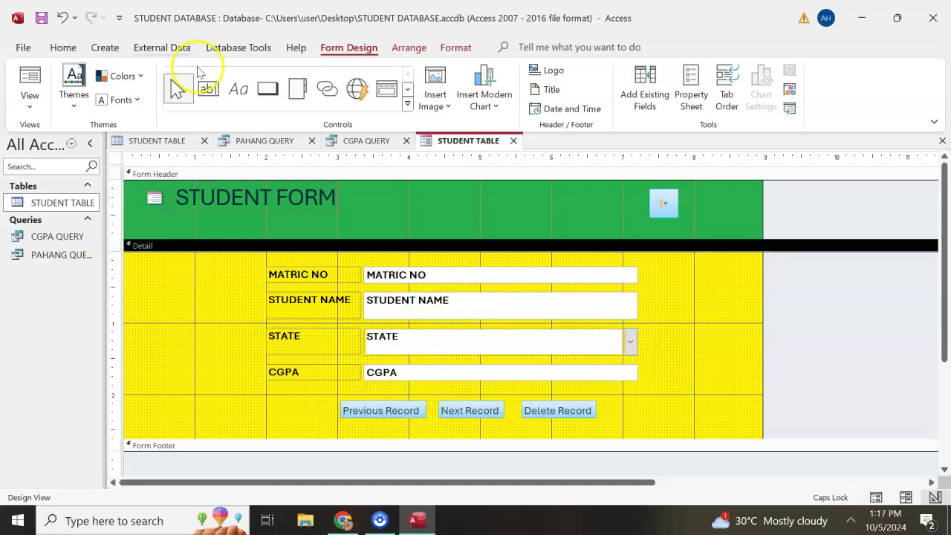
# Step: Start saving the form and select the word TABLE in the proposed form name
pyautogui.click(41, 18)
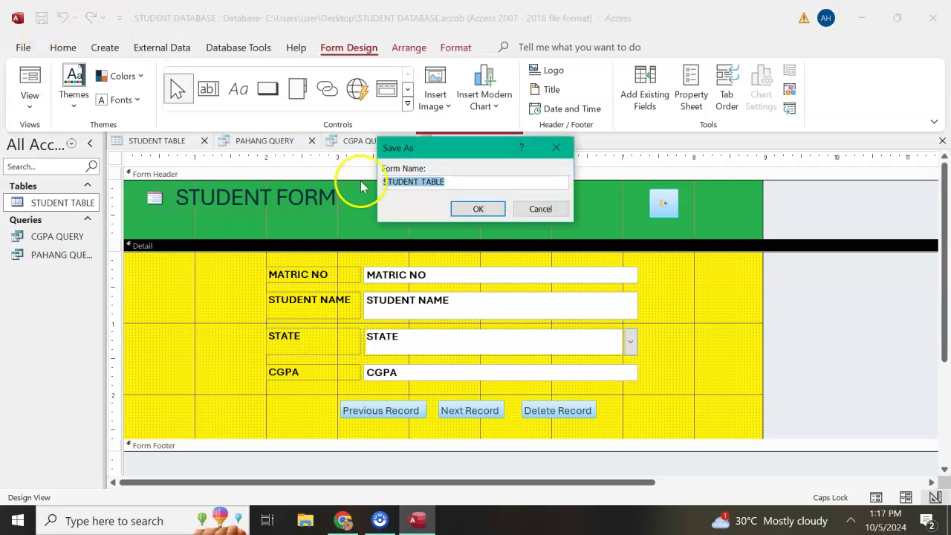
pyautogui.click(455, 183)
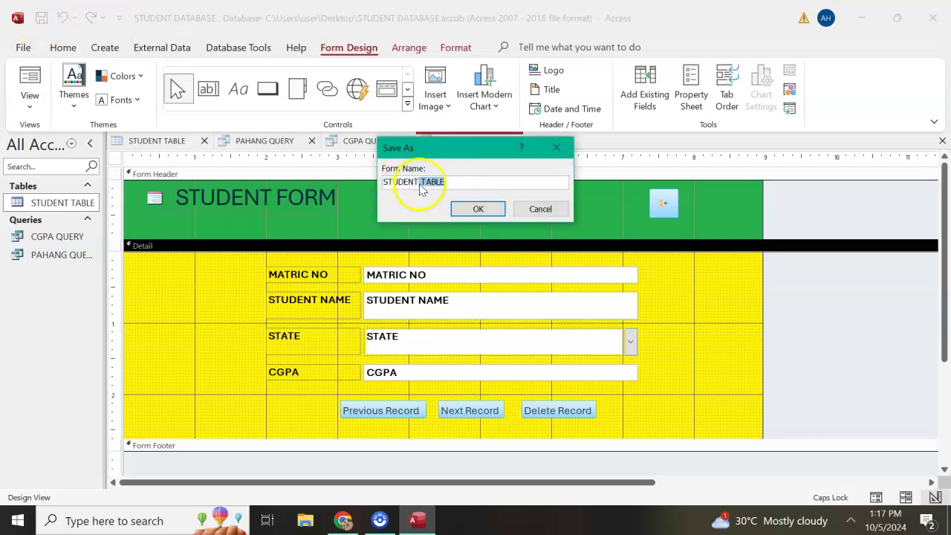